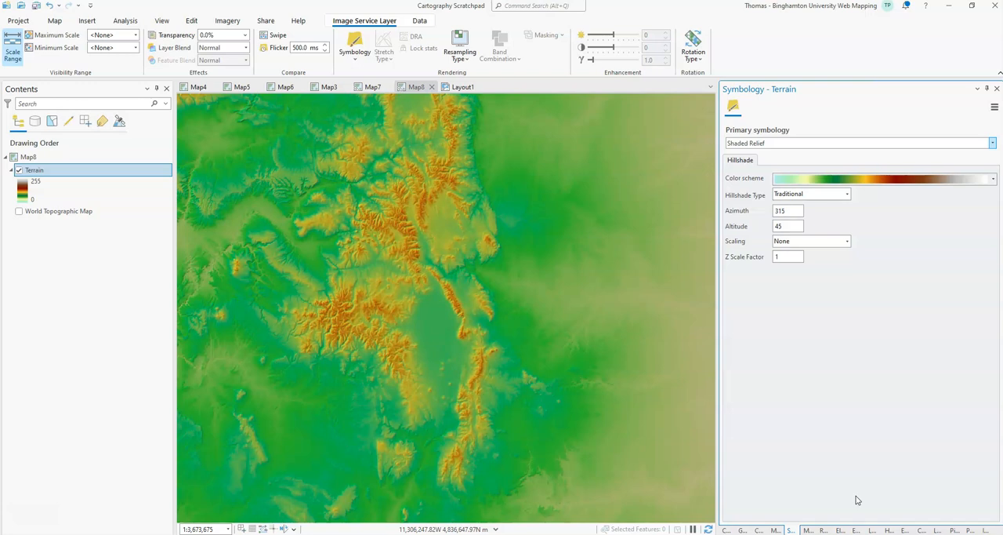
Step: Change the Terrain layer's primary symbology from Shaded Relief to Stretch
click(35, 186)
click(436, 108)
click(788, 142)
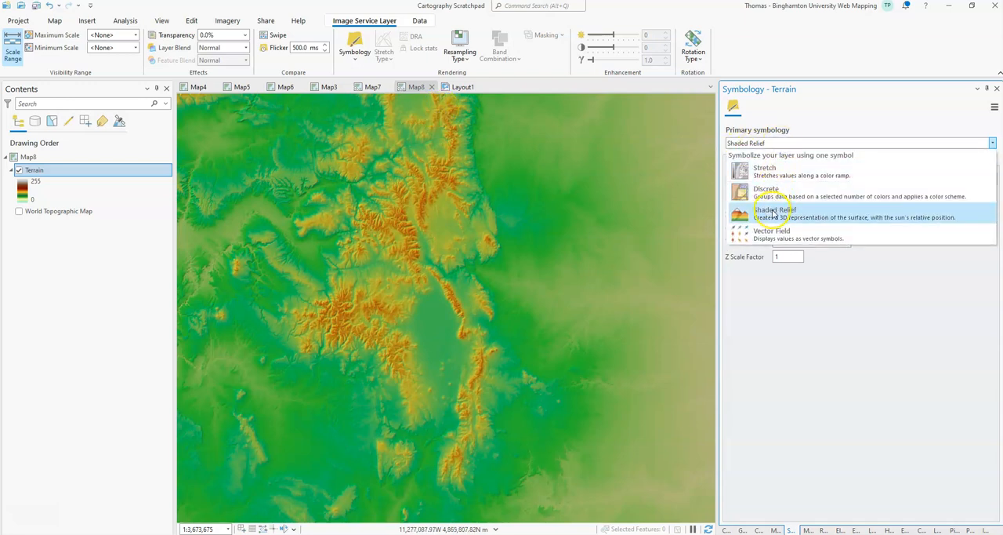
click(764, 169)
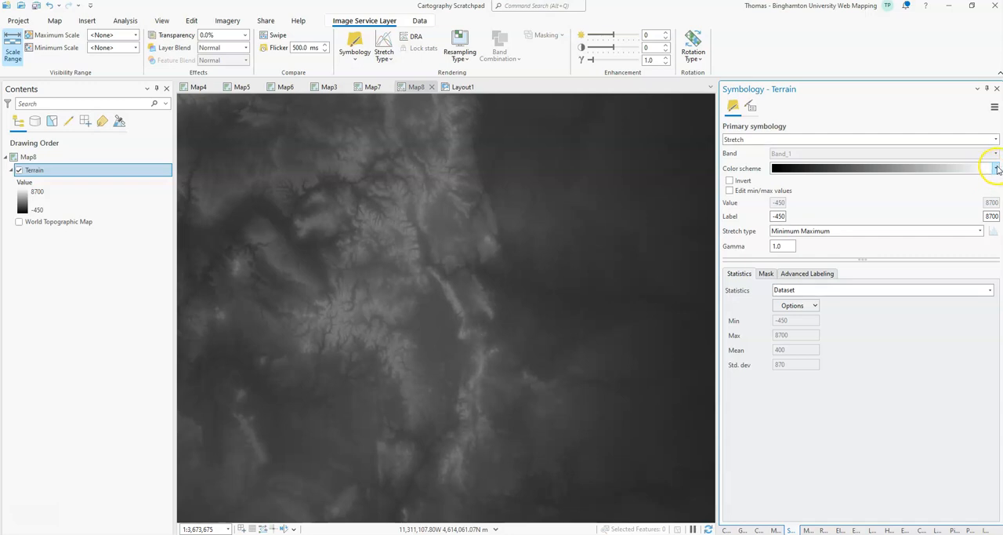
Step: Apply the Elevation #5 color scheme to the Terrain layer and base its stretch statistics on DRA
click(996, 168)
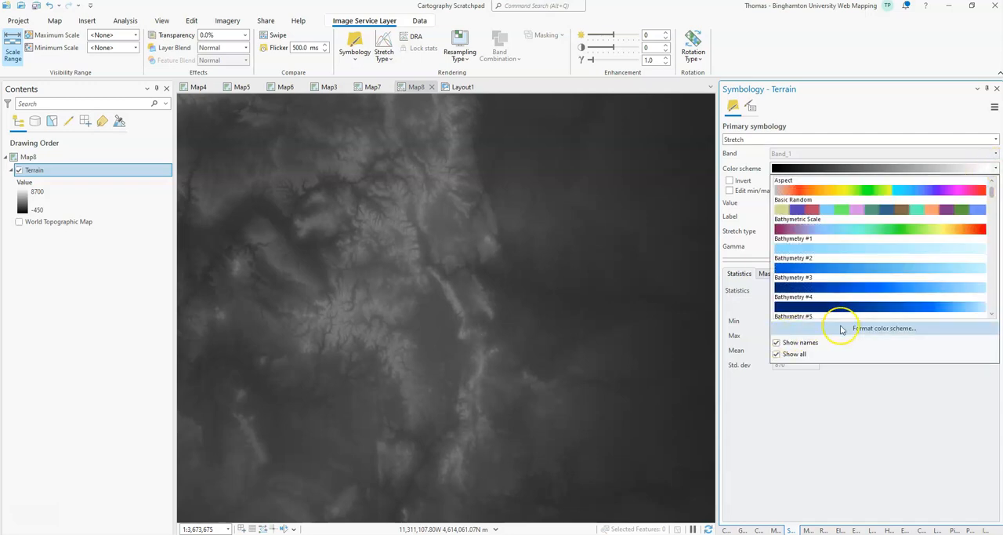
scroll(855, 256, down, 8)
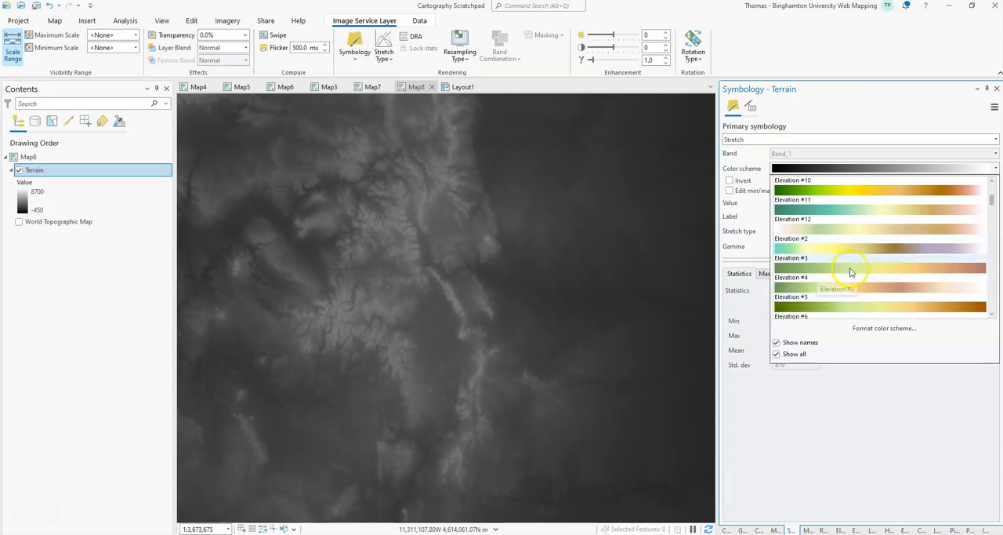
click(811, 305)
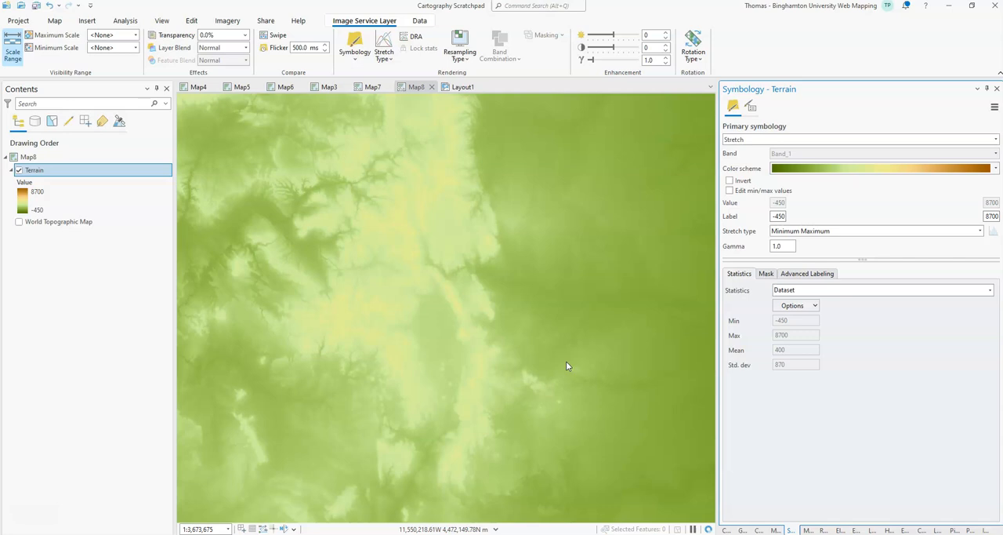
drag(568, 365, 479, 206)
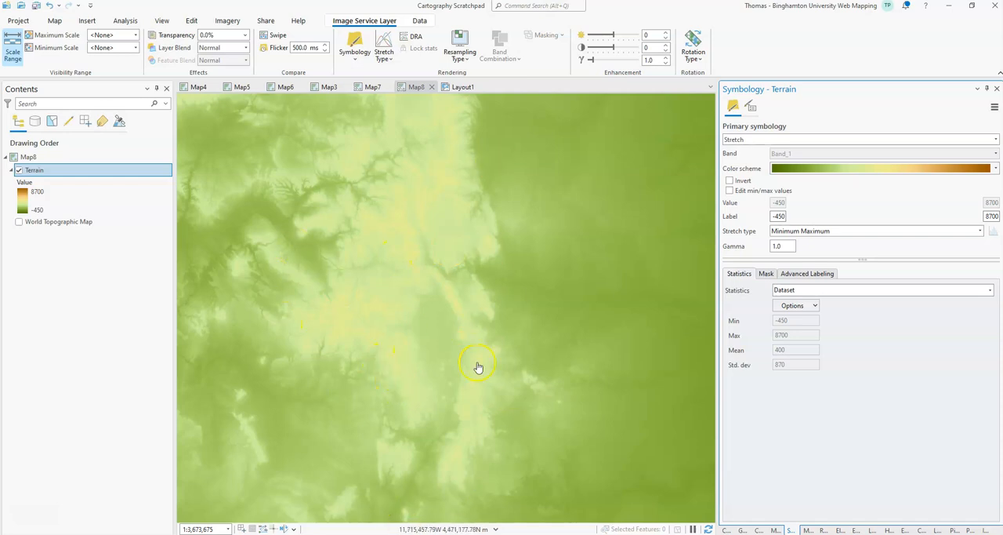
click(815, 290)
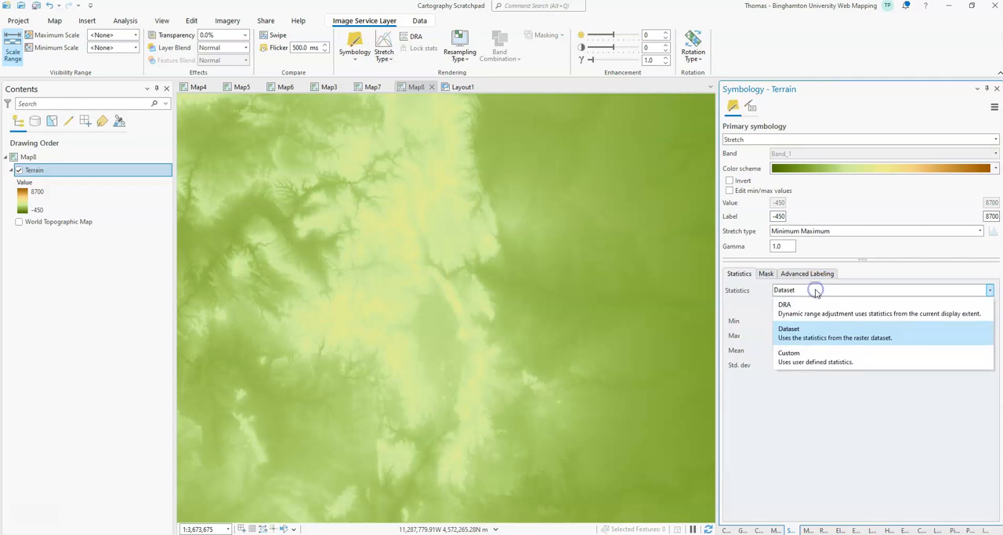
click(788, 307)
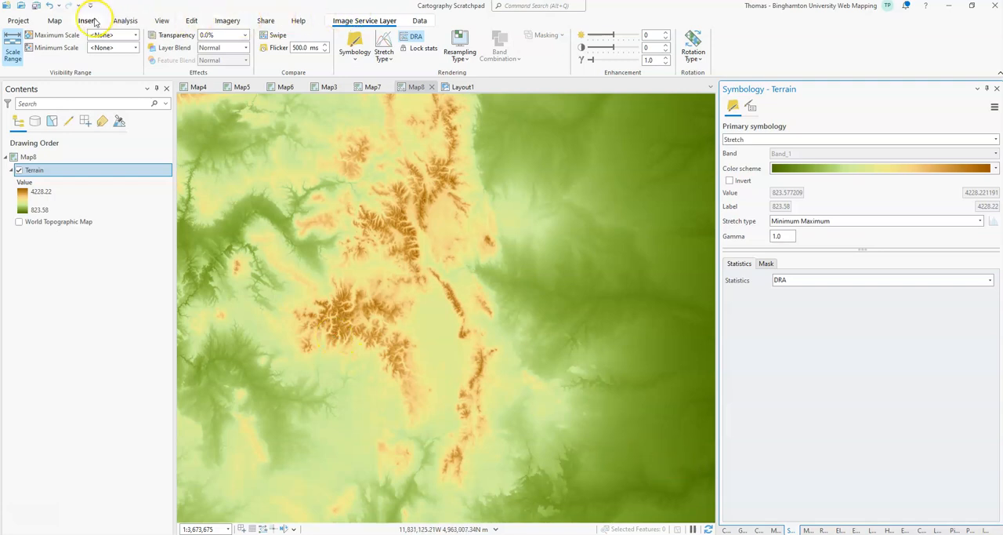
Step: Start adding data to the map and search the Living Atlas for "terrain"
click(54, 20)
click(221, 48)
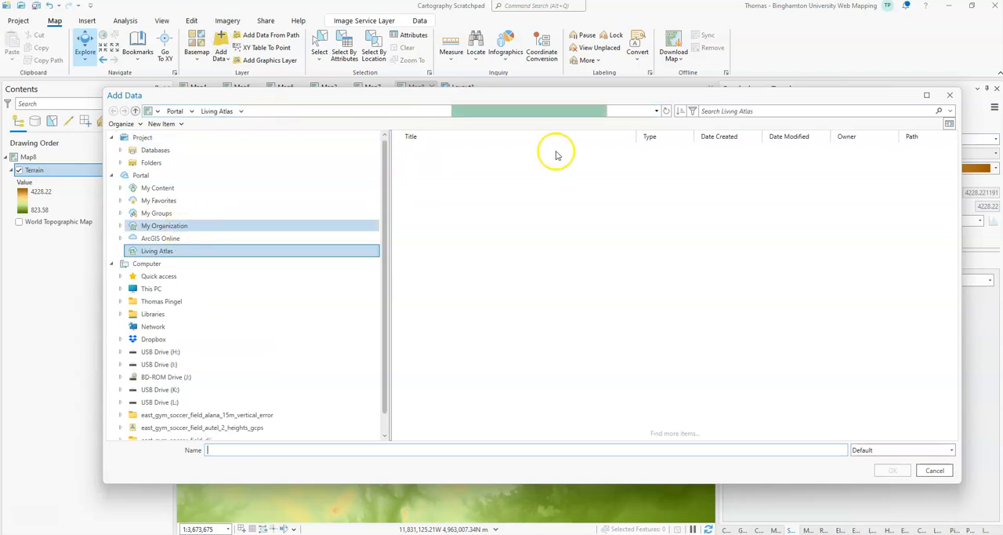
click(735, 110)
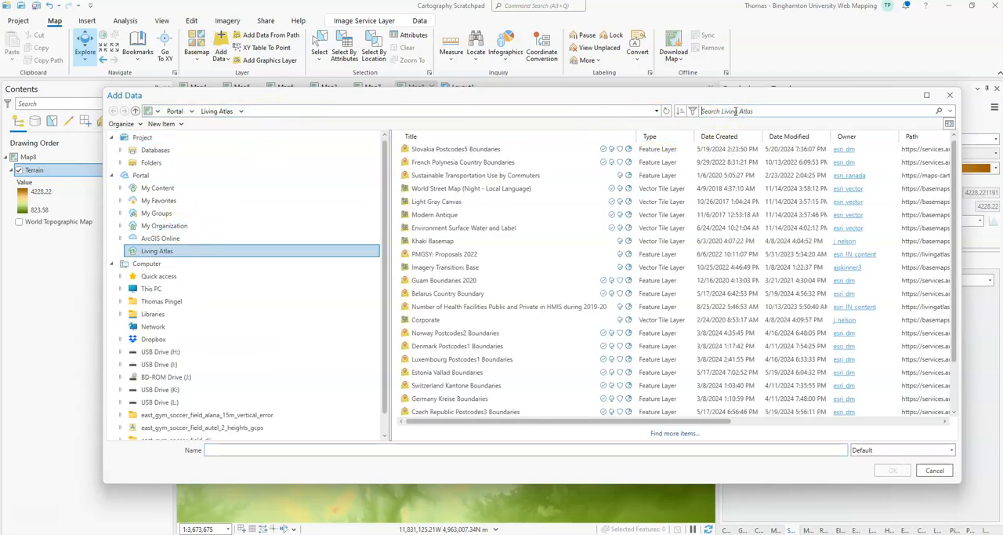
text(terrain)
key(Return)
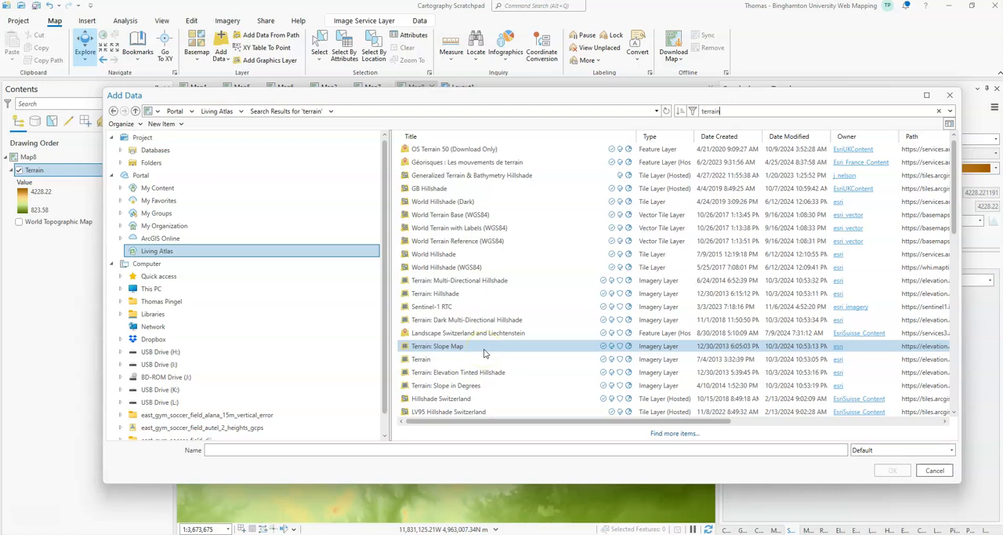
Step: Add the Terrain: Hillshade, Terrain: Multi-Directional Hillshade and Terrain: Slope in Degrees imagery layers to the map
click(460, 293)
ctrl+click(459, 280)
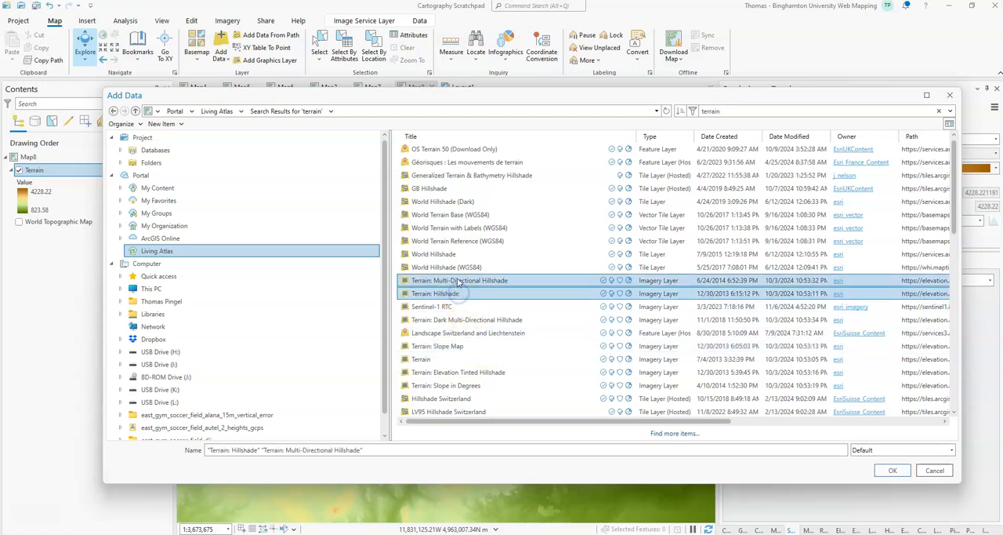
ctrl+click(468, 385)
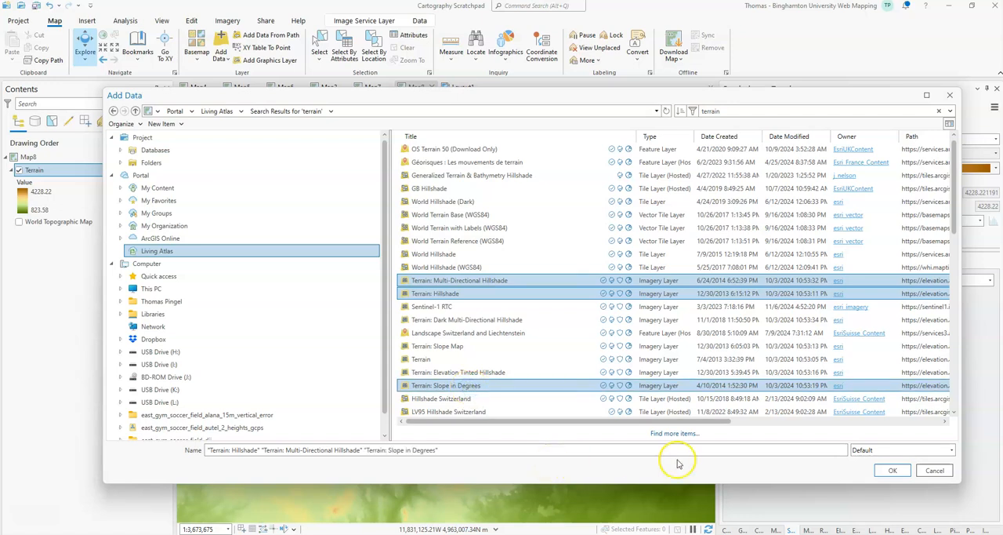
click(888, 471)
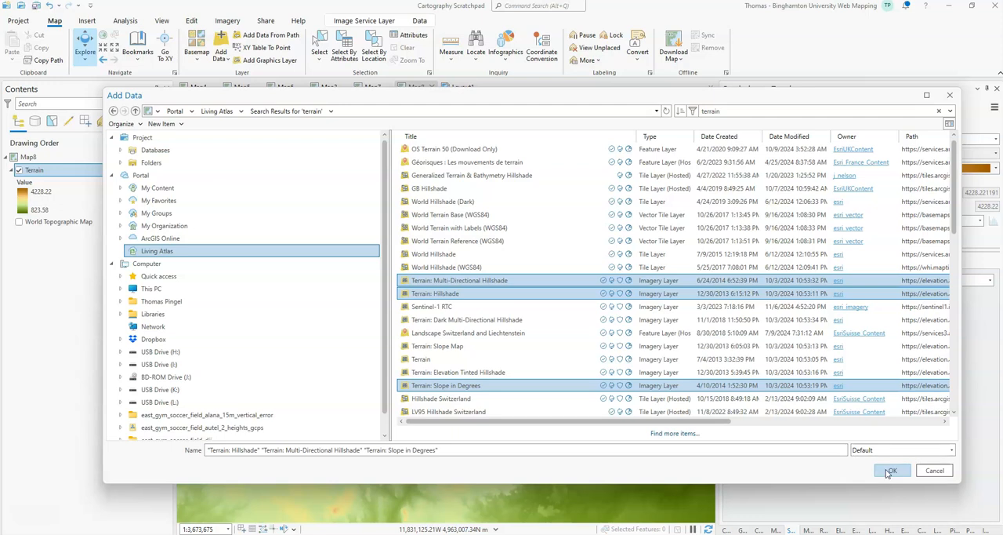
click(891, 470)
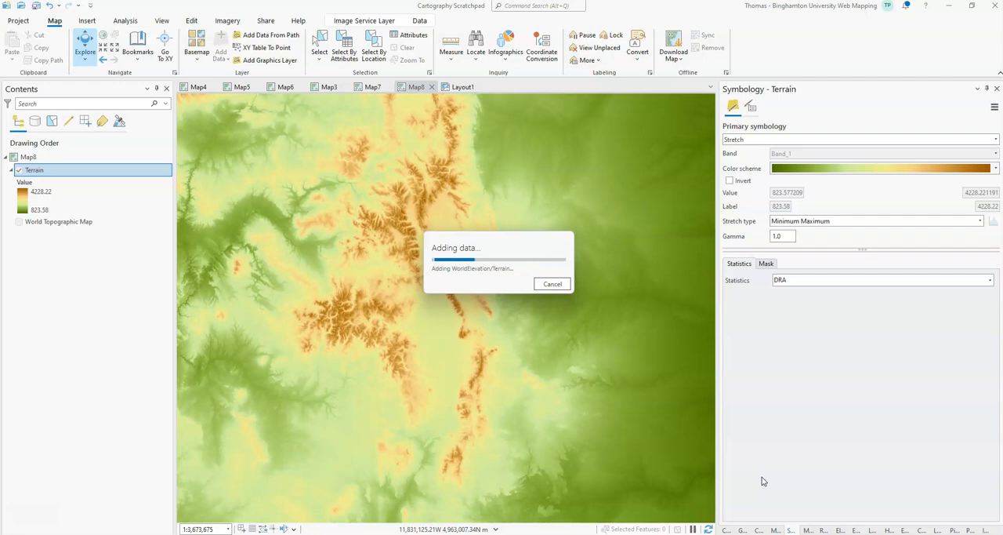
click(760, 478)
click(754, 477)
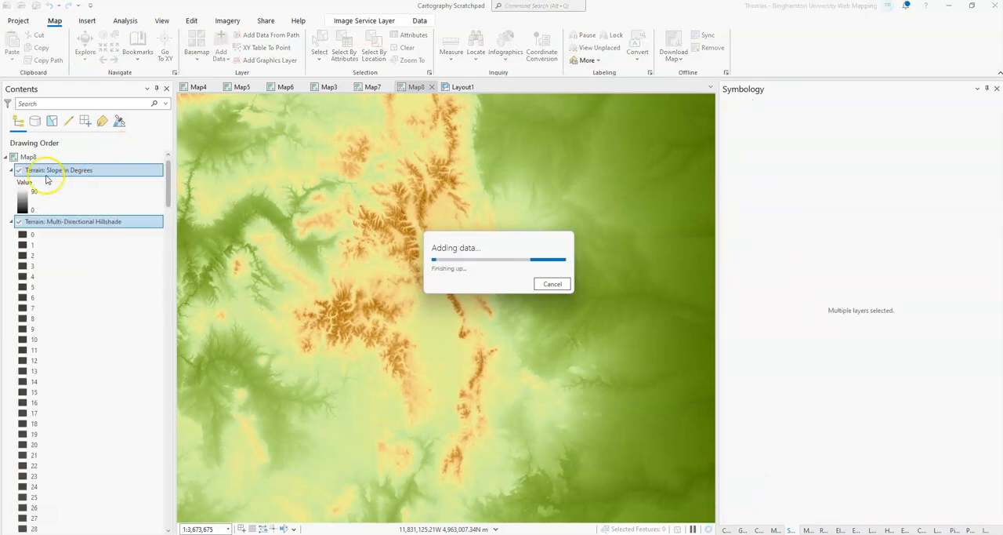
Step: Collapse the Multi-Directional Hillshade legend, and turn off the Multi-Directional Hillshade and Slope in Degrees layers
click(11, 221)
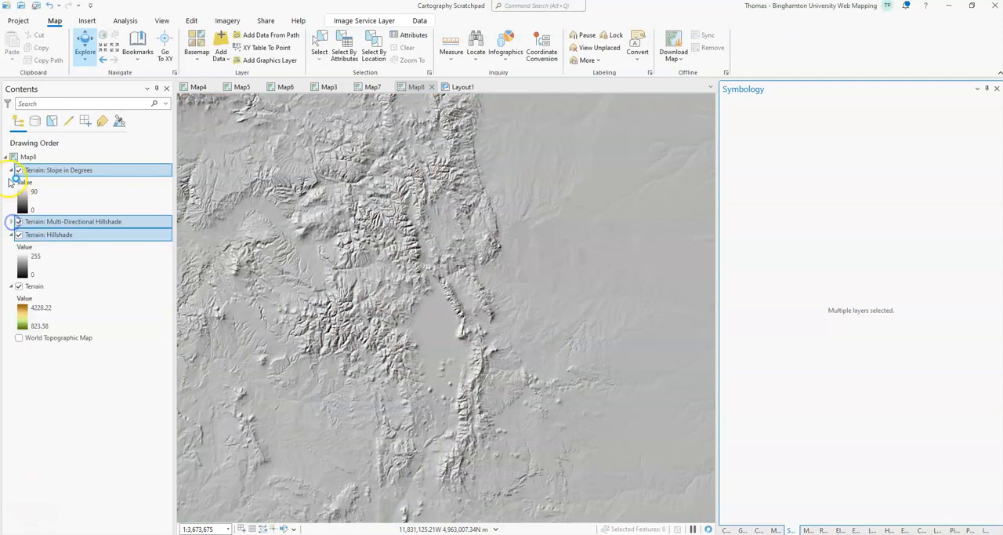
click(12, 172)
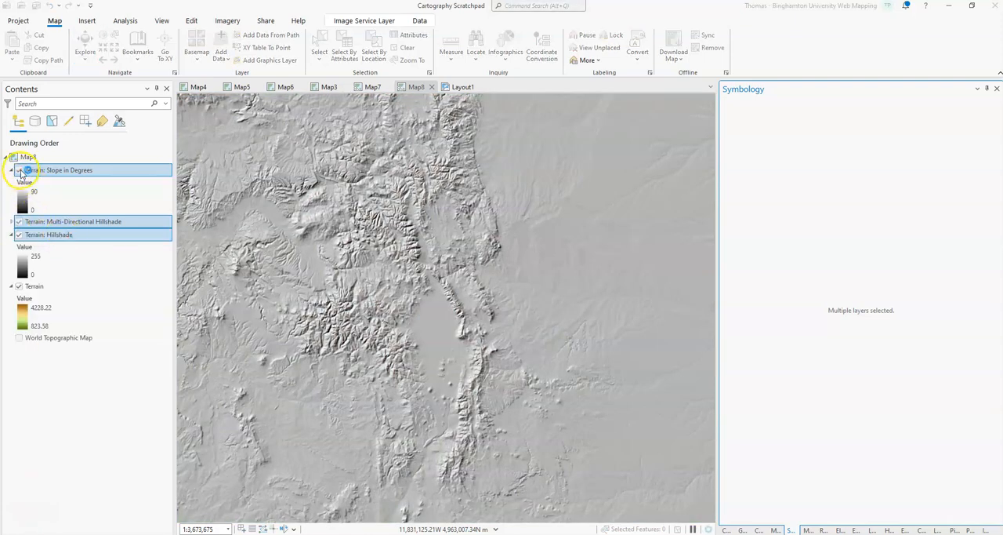
click(21, 170)
click(19, 221)
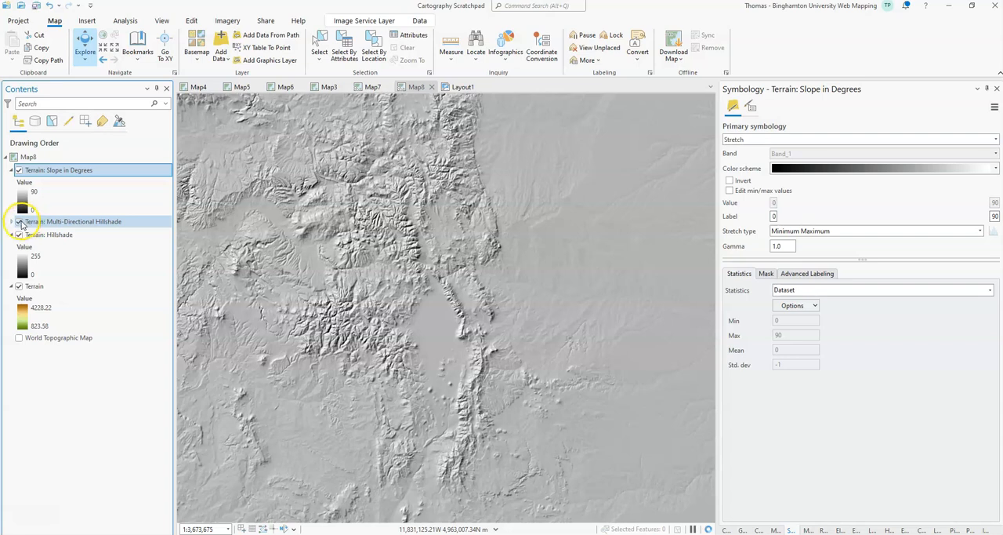
click(19, 170)
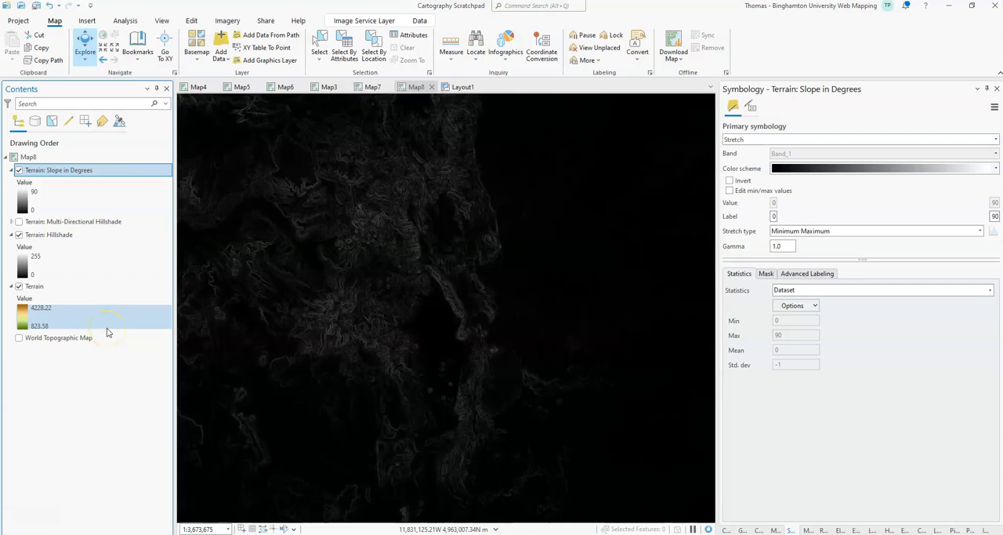
click(19, 170)
Step: Set the Terrain: Hillshade layer's blend mode to Multiply so it shades the Terrain layer beneath
click(49, 235)
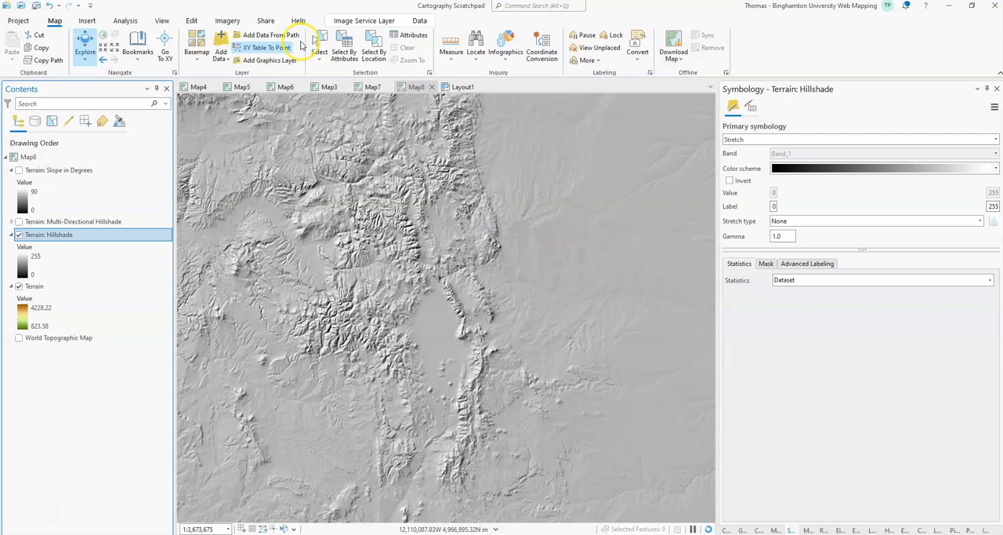
click(364, 21)
click(222, 48)
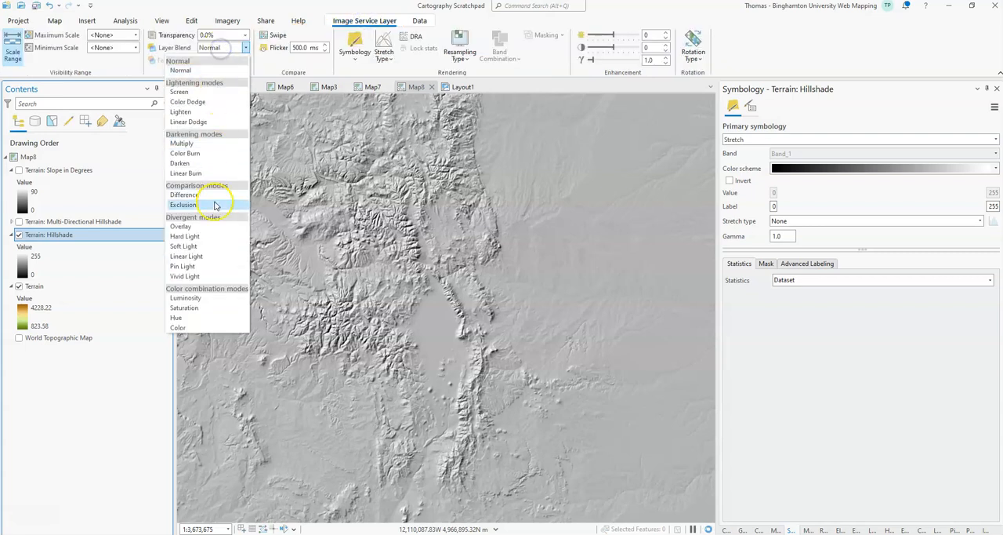
click(193, 143)
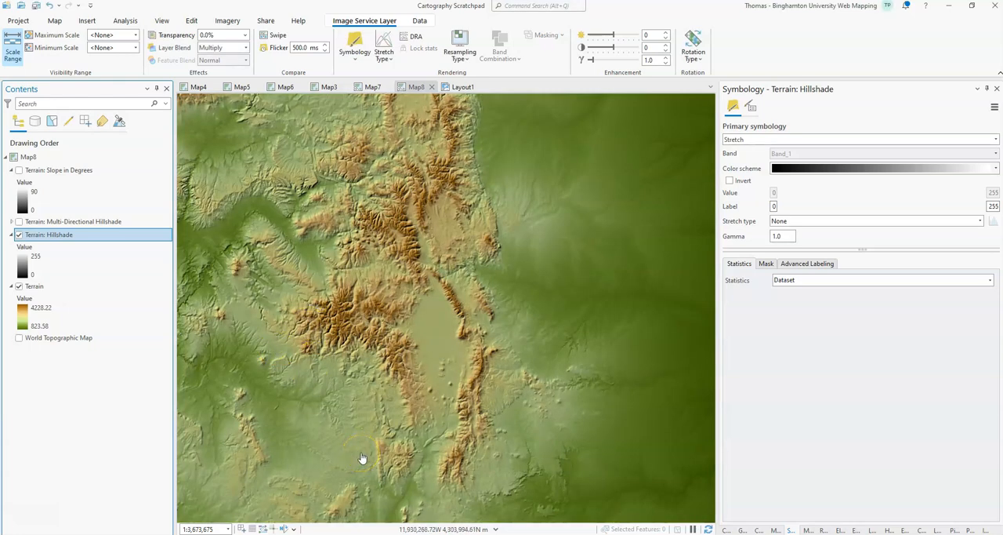
click(363, 395)
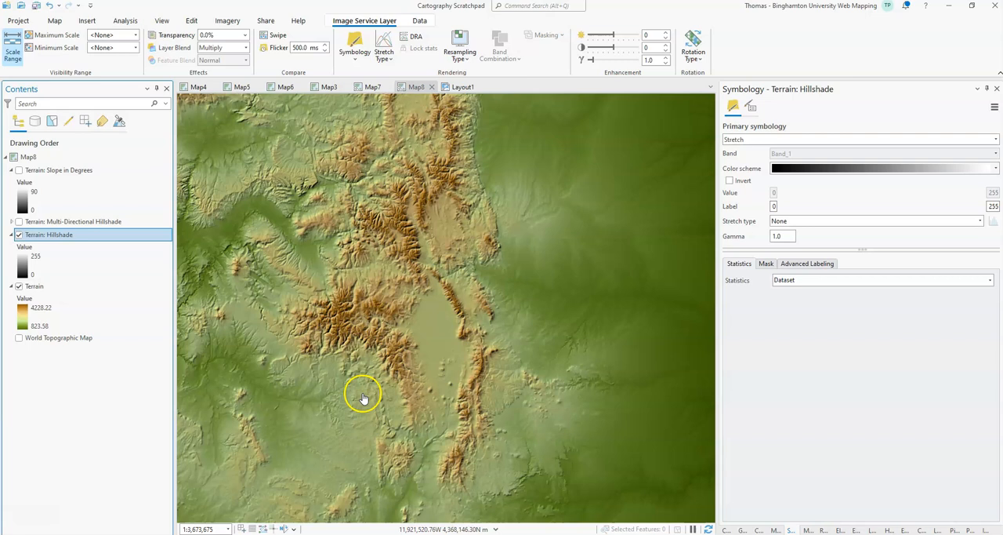
Step: Turn on the Terrain: Multi-Directional Hillshade layer and set its blend mode to Multiply, comparing the map with and without it
click(206, 35)
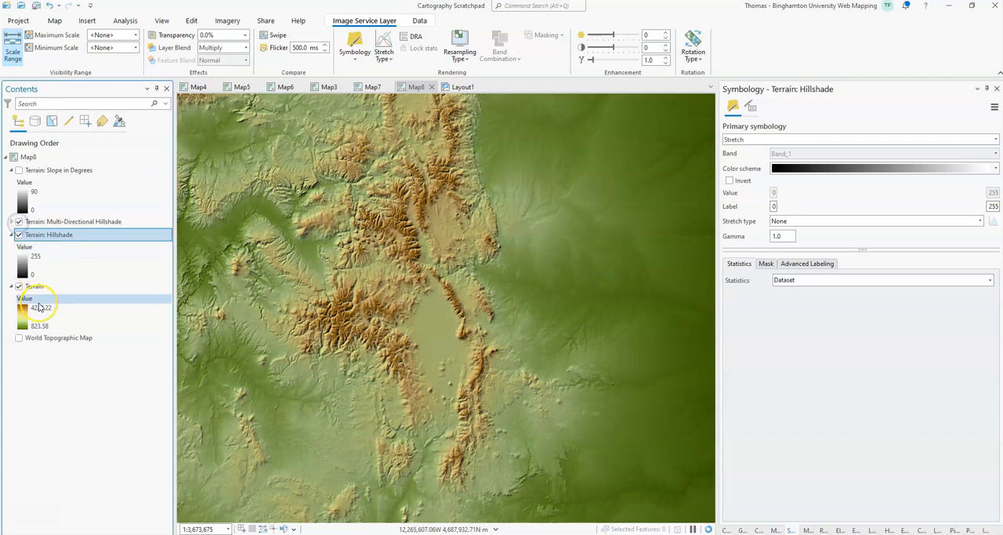
click(52, 224)
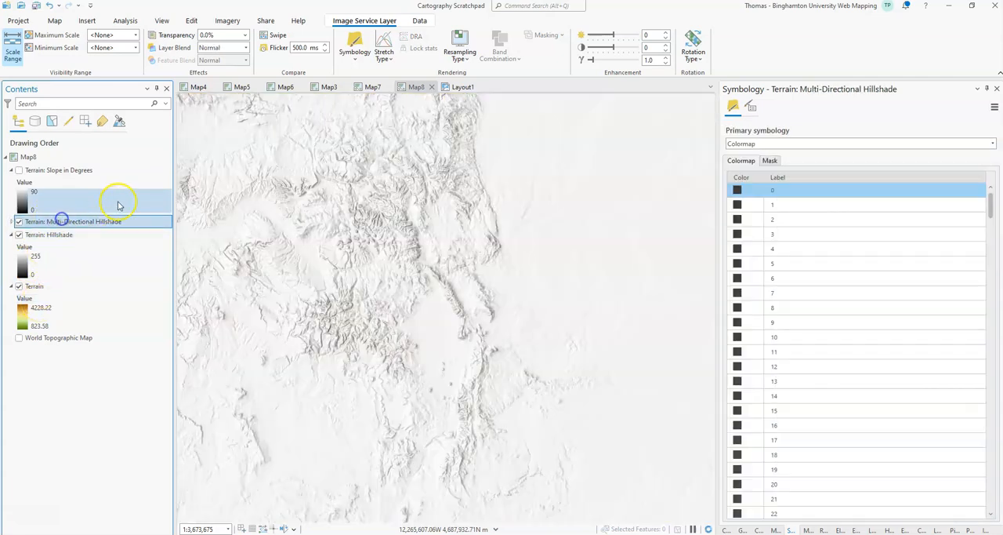
click(245, 47)
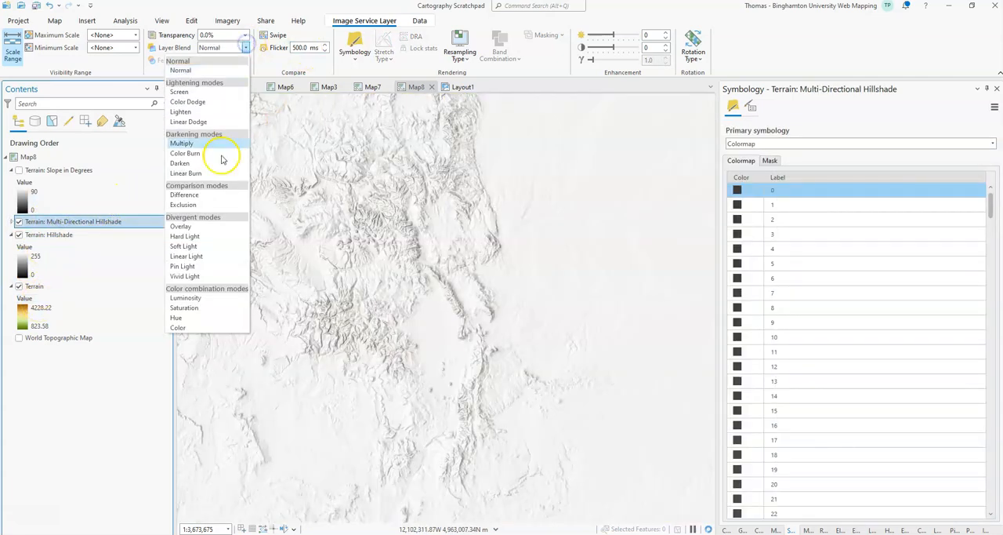
click(198, 160)
click(374, 427)
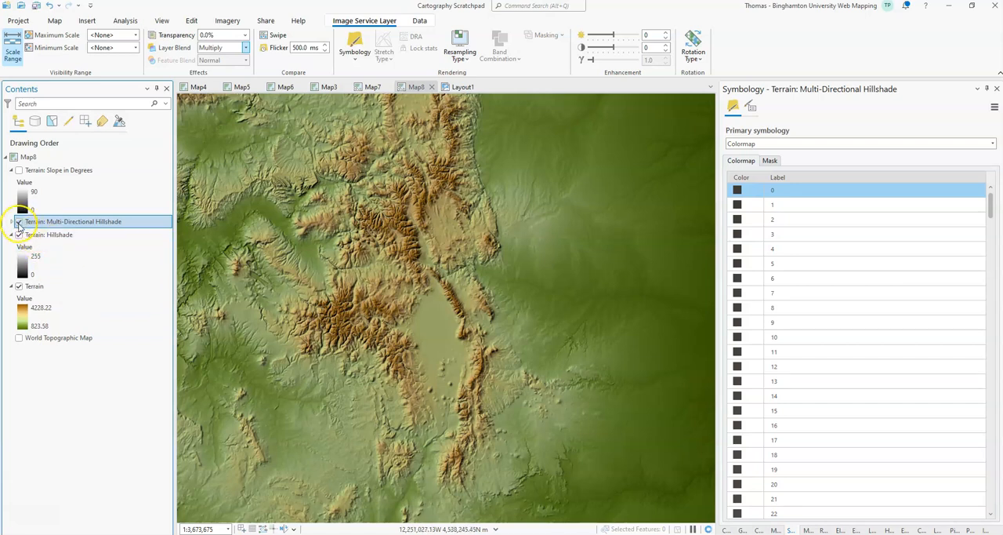
click(18, 223)
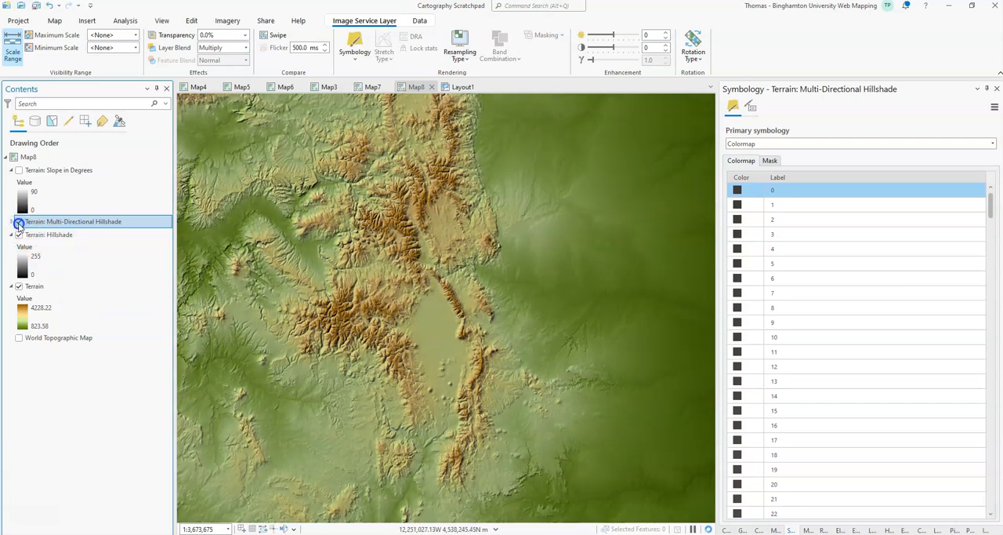
click(18, 222)
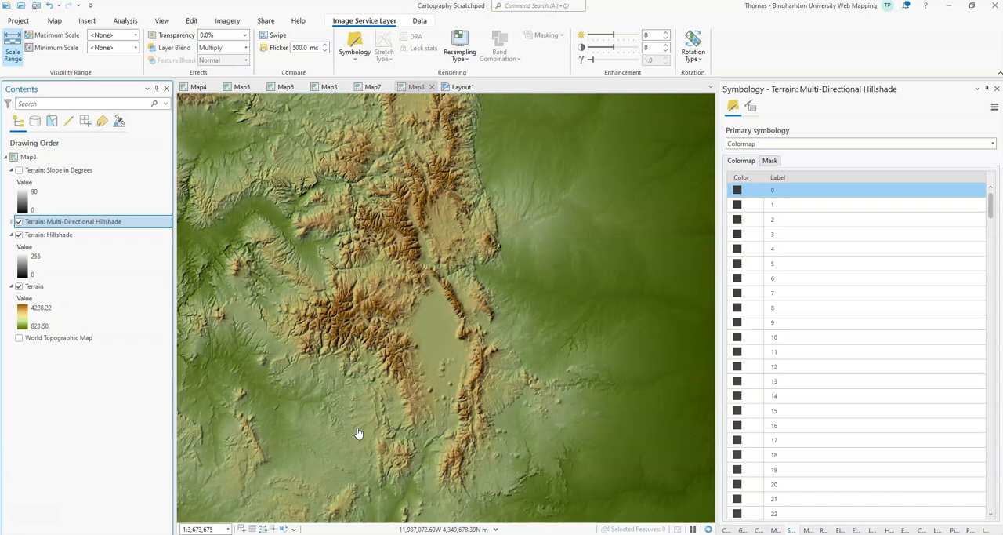
Step: Switch the Multi-Directional Hillshade layer's symbology to Stretch and set its gamma to 0.5
click(794, 144)
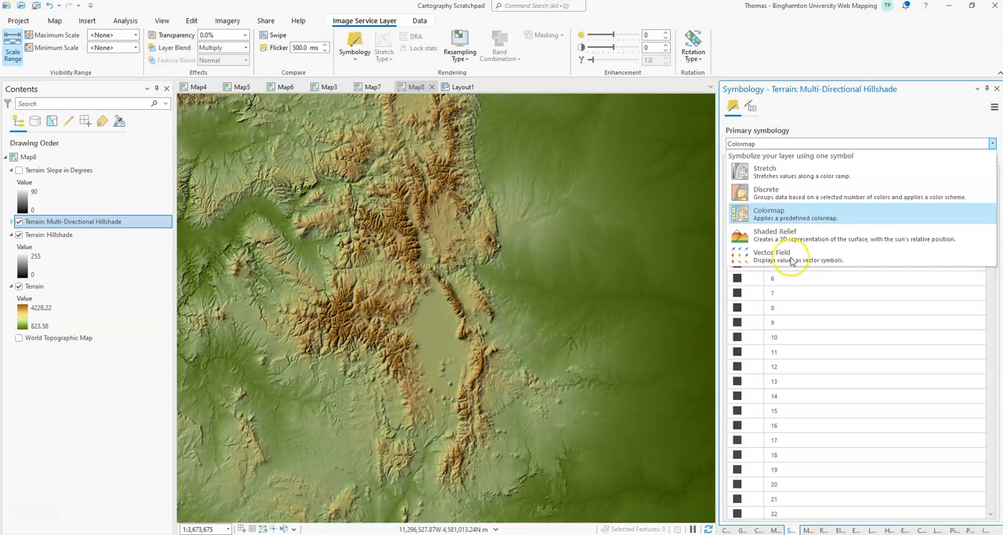
click(771, 173)
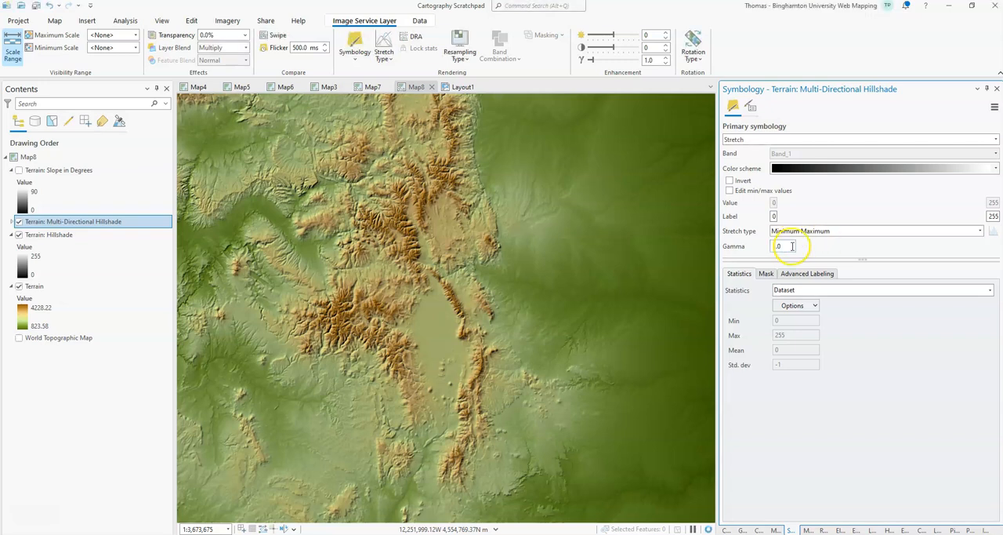
drag(792, 246, 752, 242)
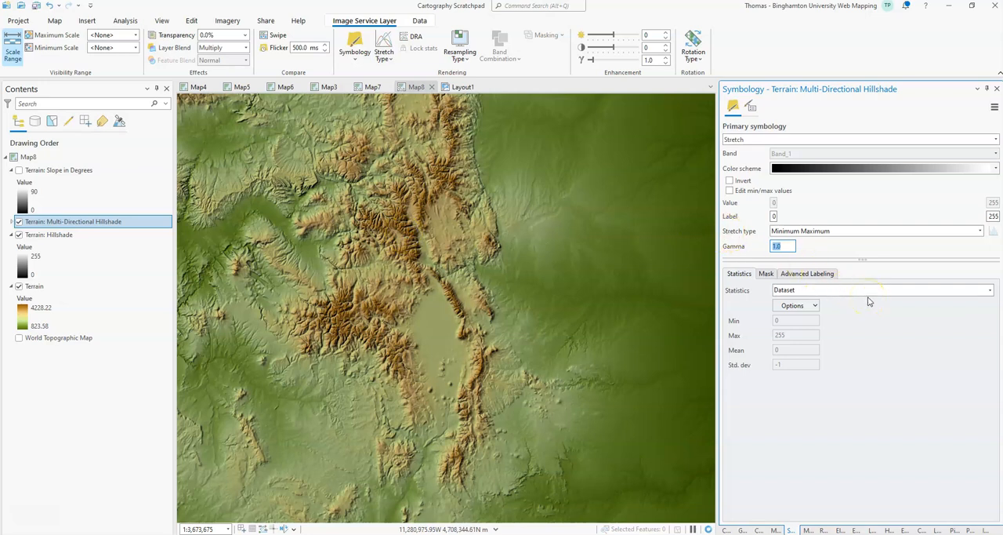
text(0.5)
key(Return)
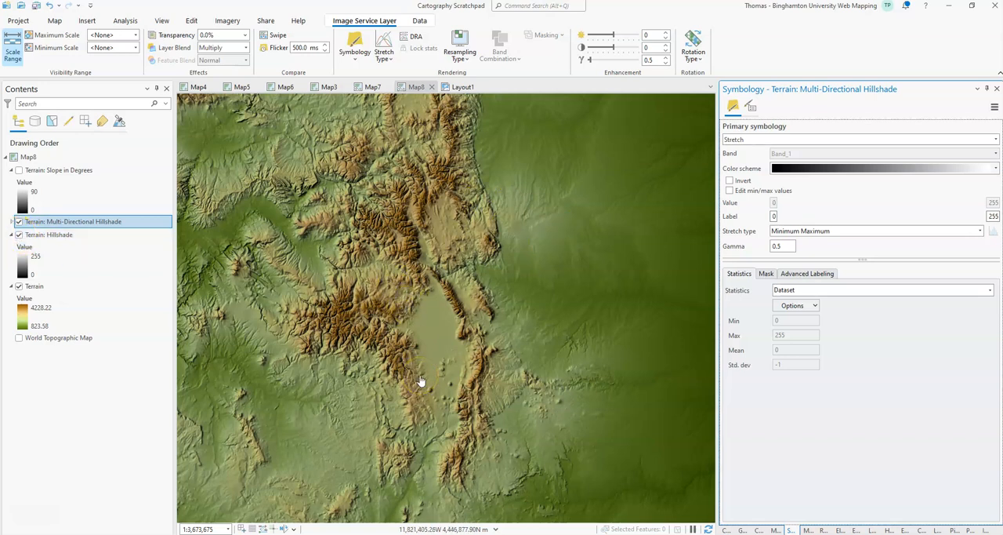
Step: Turn off the Hillshade and Multi-Directional Hillshade layers, and turn on and select the Terrain: Slope in Degrees layer
click(37, 288)
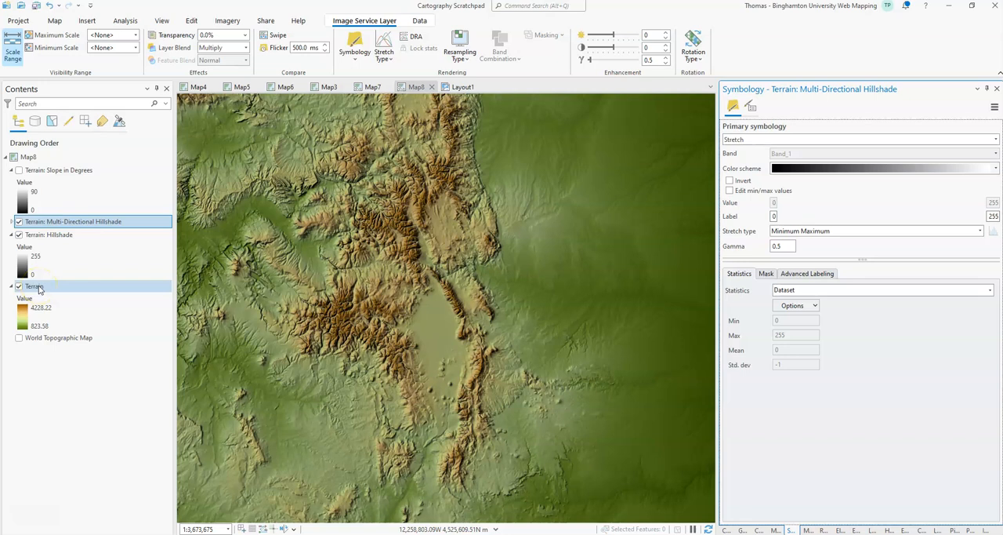
click(19, 234)
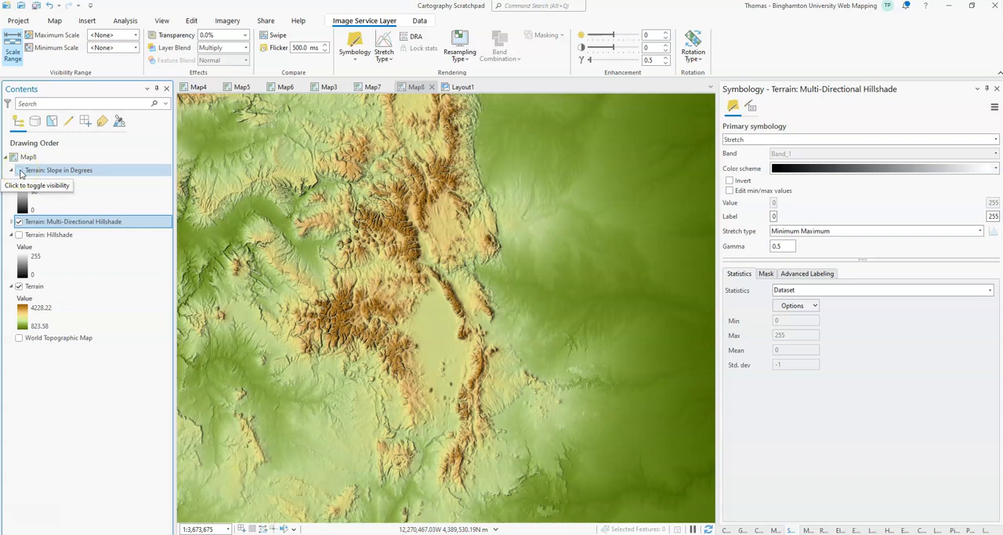
click(19, 221)
click(27, 171)
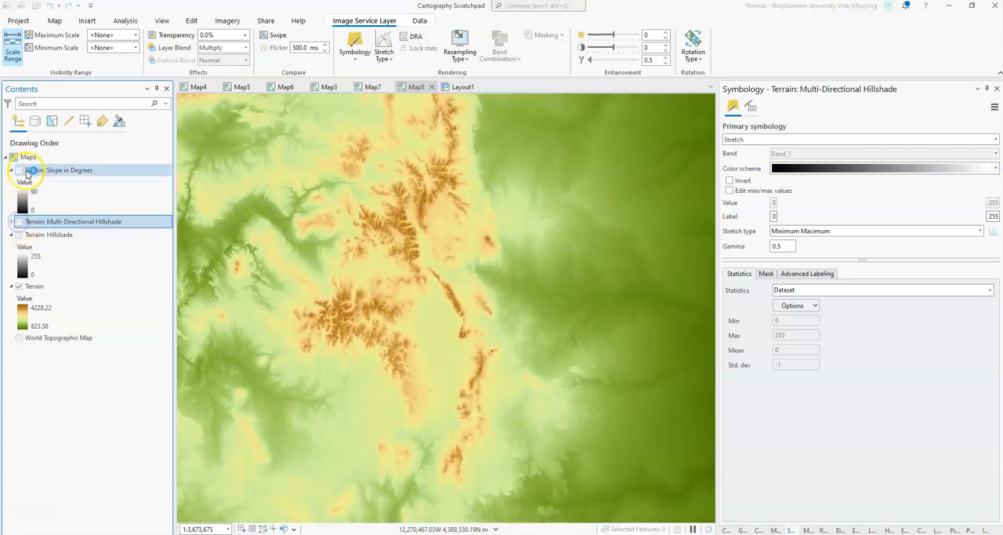
click(19, 170)
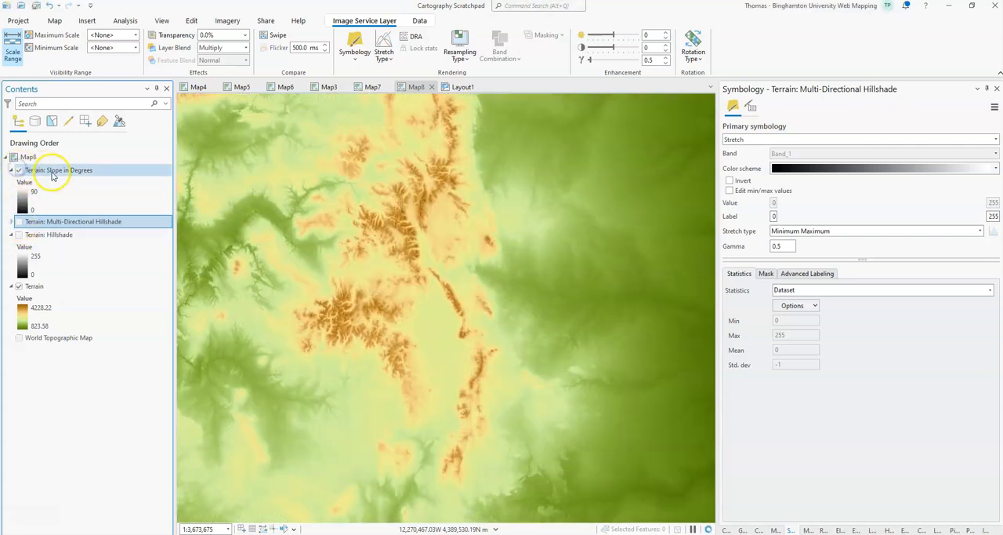
click(53, 174)
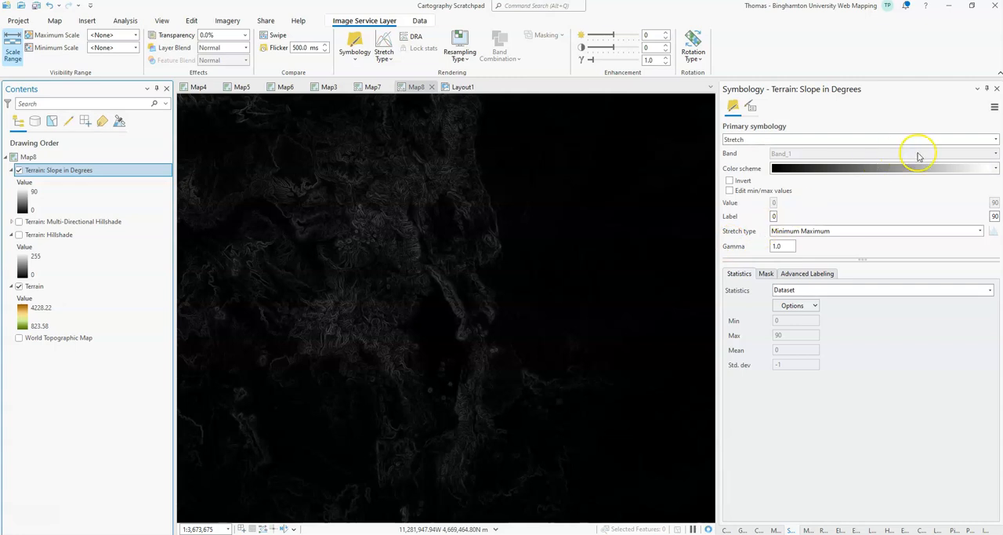
Step: Reverse the Slope in Degrees layer's colour scheme so it runs from white to black
click(997, 169)
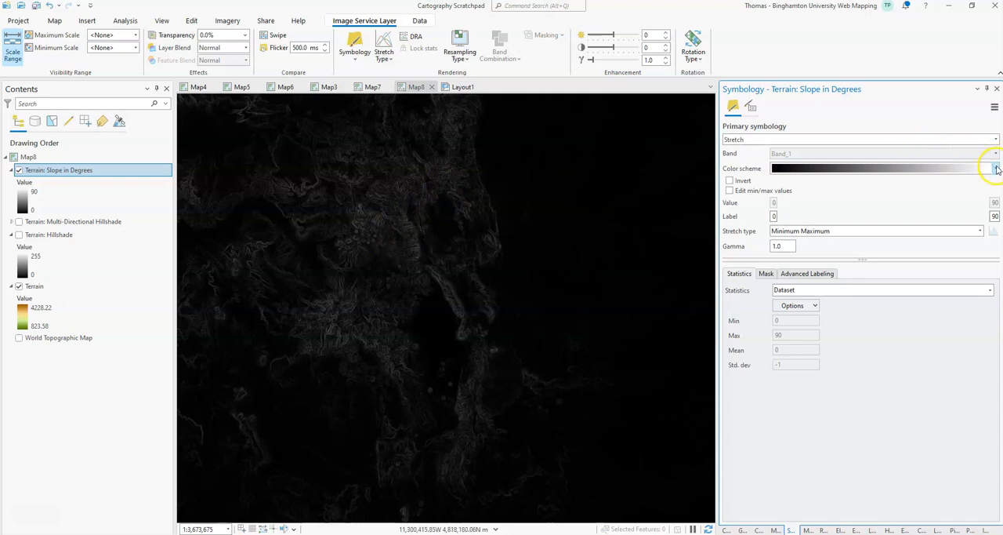
click(996, 170)
click(862, 329)
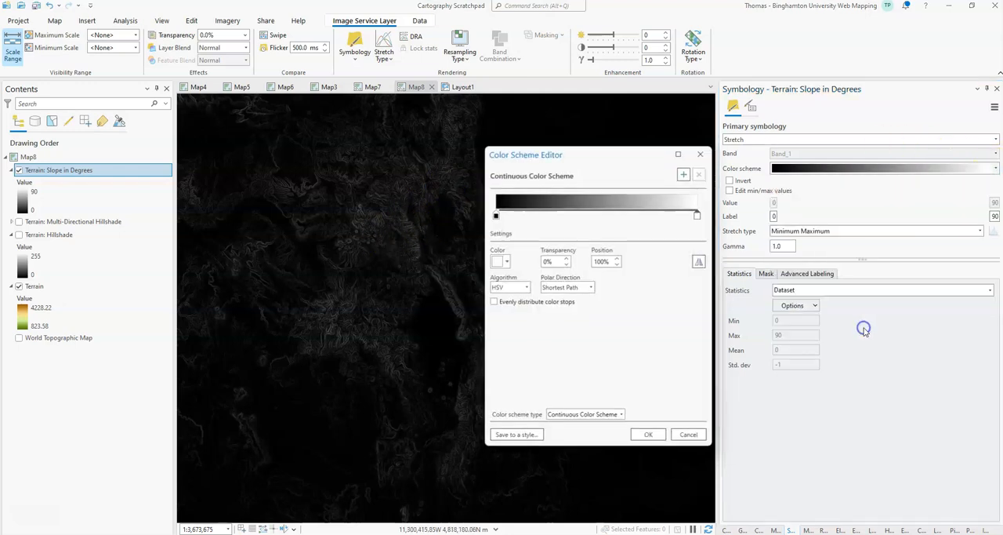
click(702, 261)
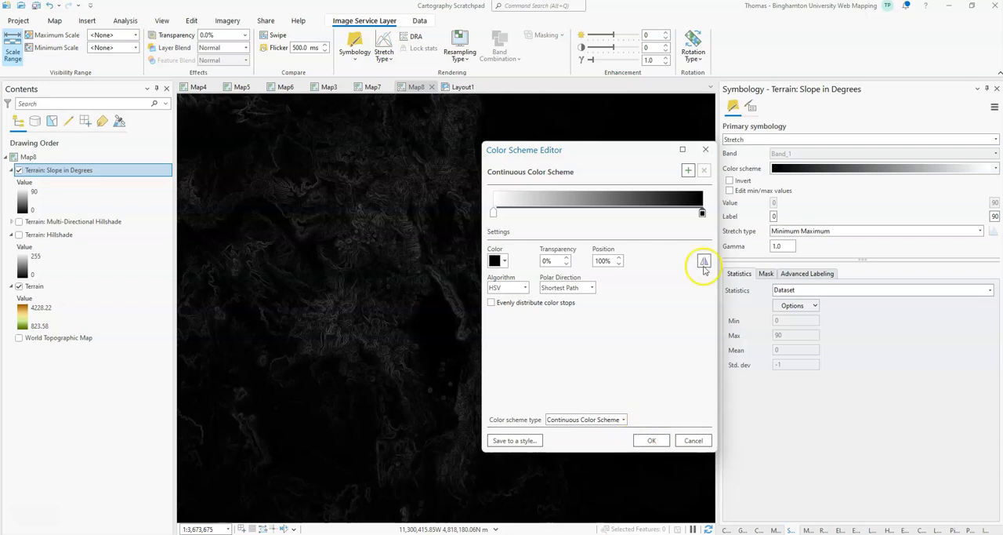
click(649, 441)
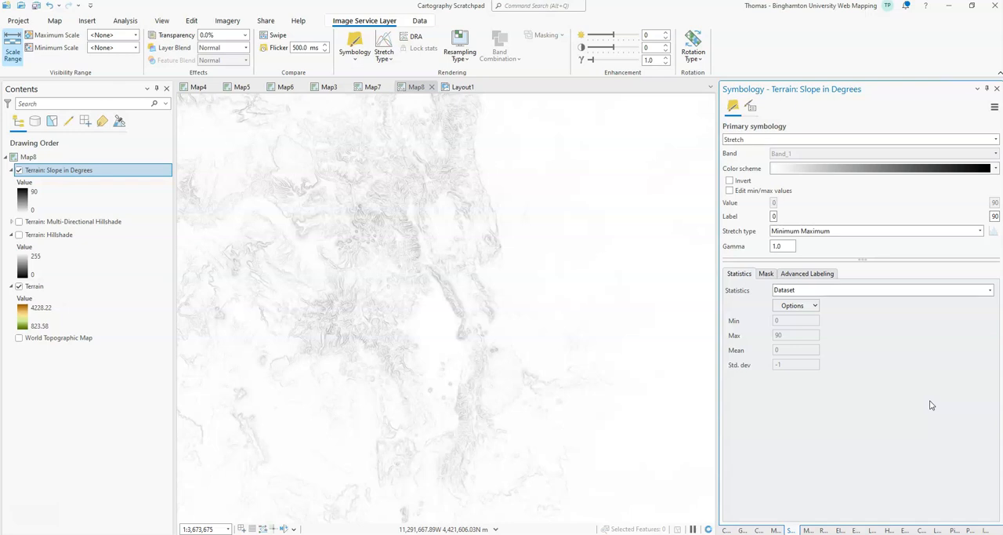
Step: Set the Slope in Degrees layer's statistics to Custom with a maximum of 45, and its blend mode to Multiply
click(793, 291)
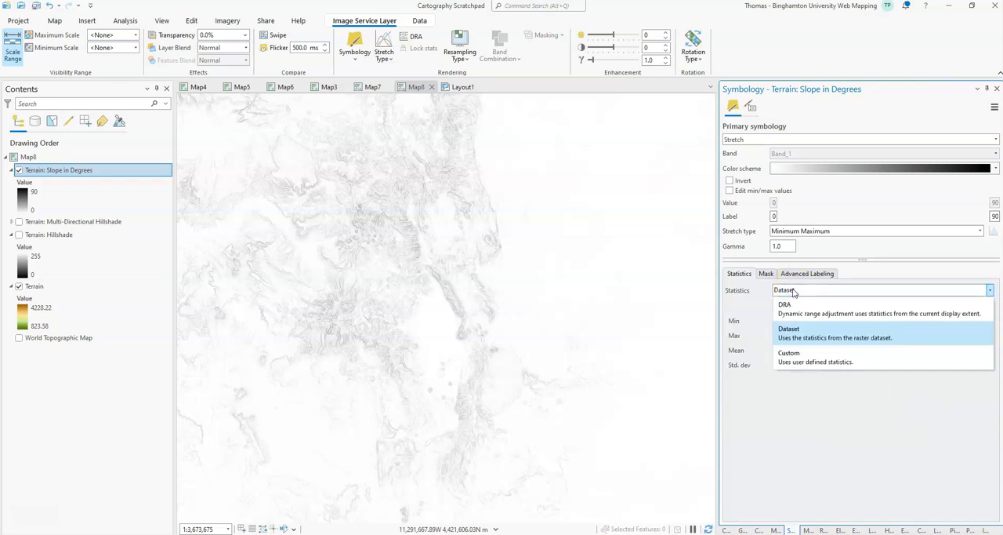
click(795, 355)
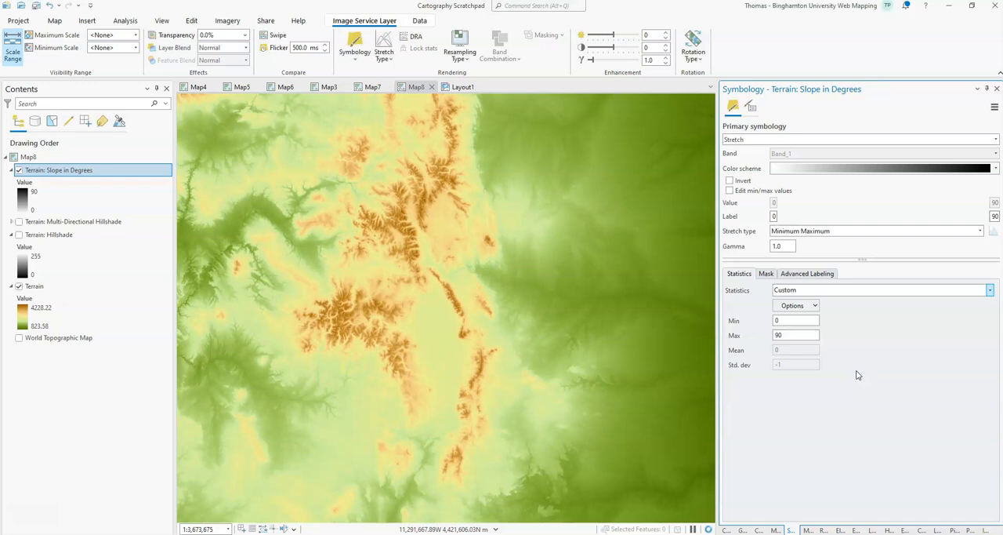
click(833, 353)
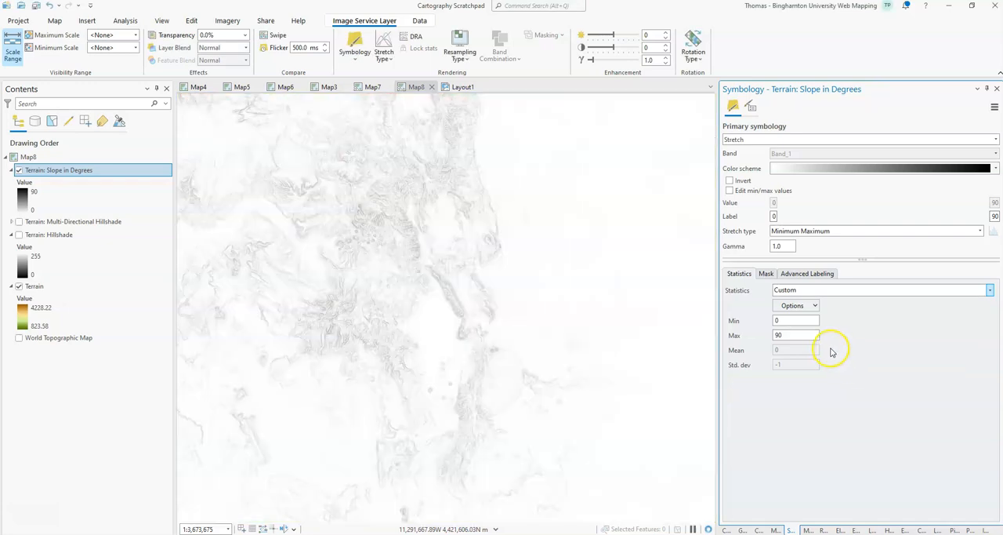
drag(792, 335, 758, 336)
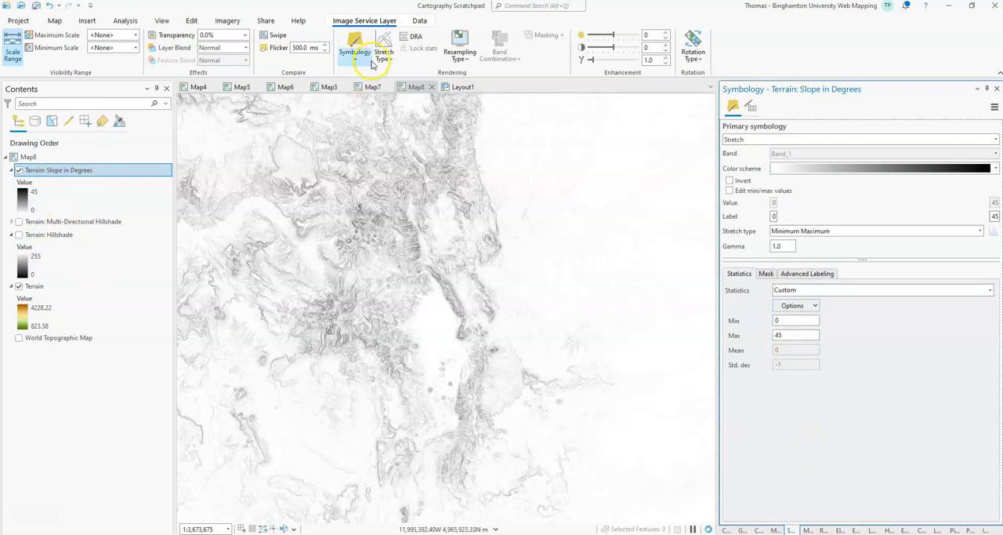
click(232, 49)
click(199, 154)
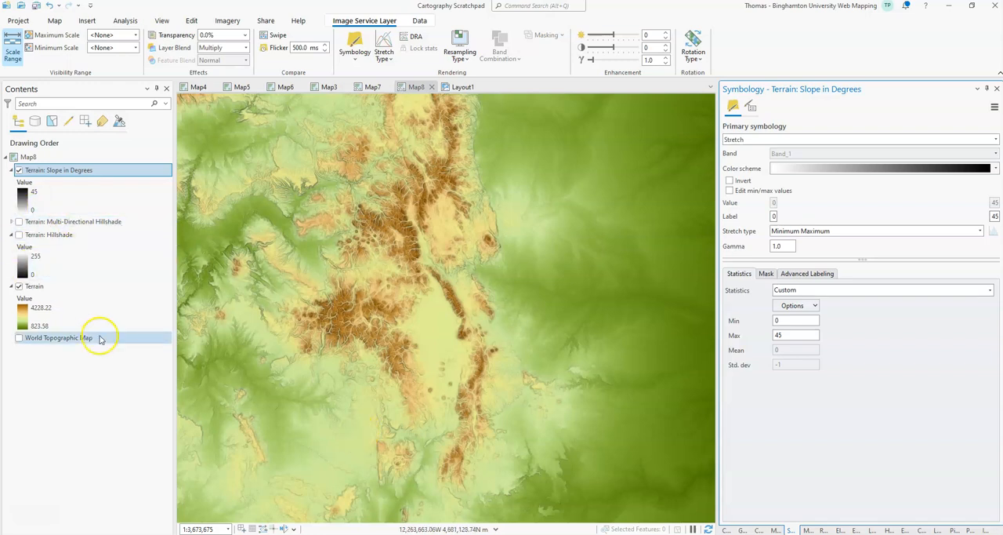
Step: Try gamma values of 0.5 and 5 on the Slope in Degrees layer, and settle on 2
double_click(780, 246)
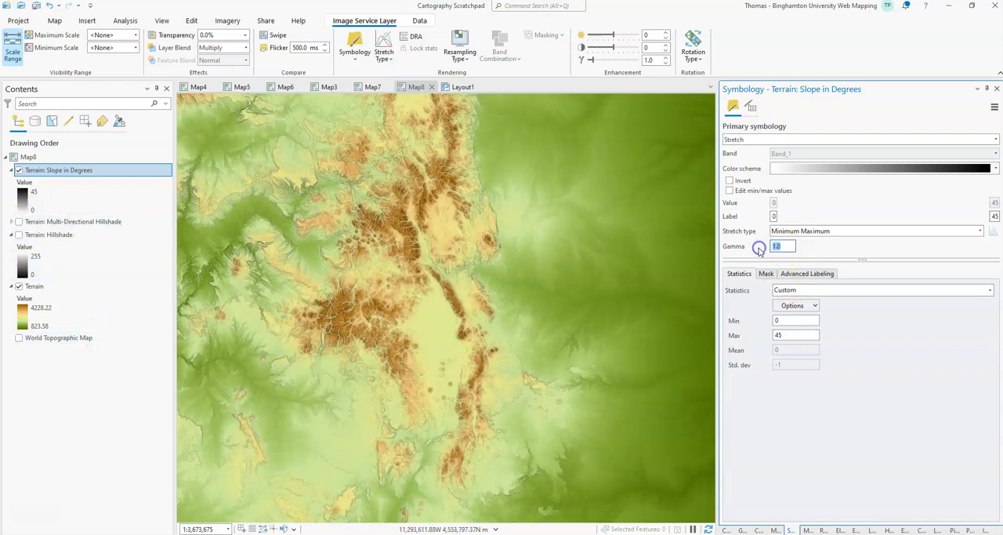
key(Return)
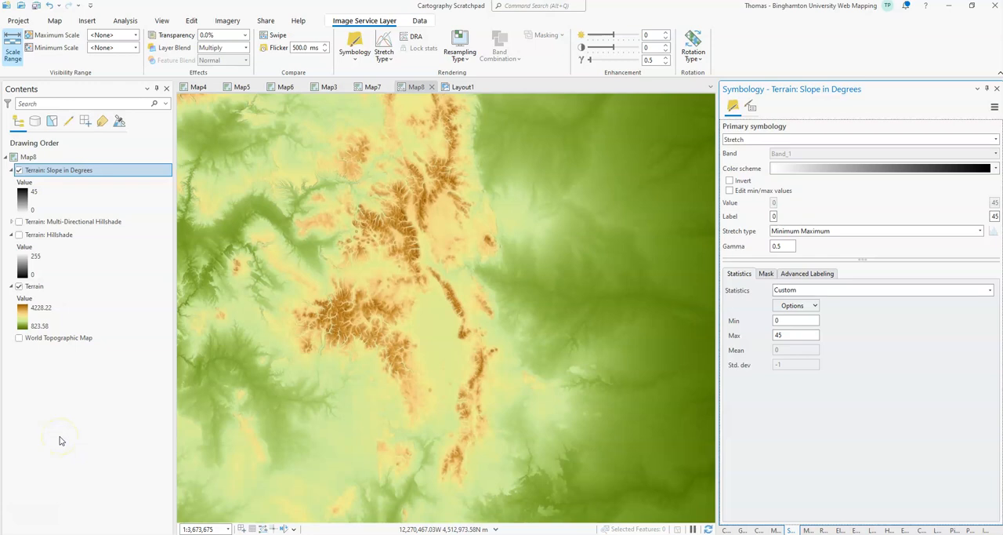
click(773, 246)
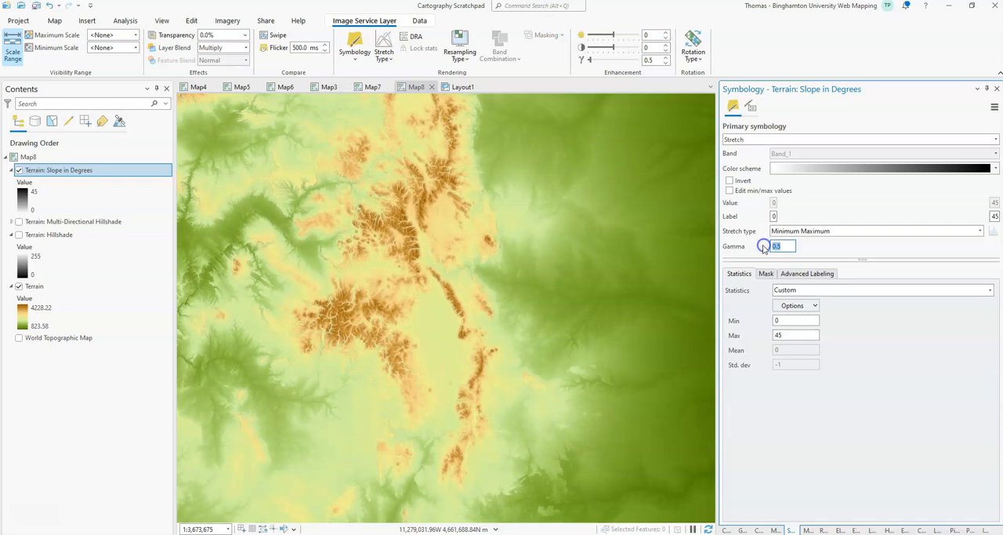
text(5)
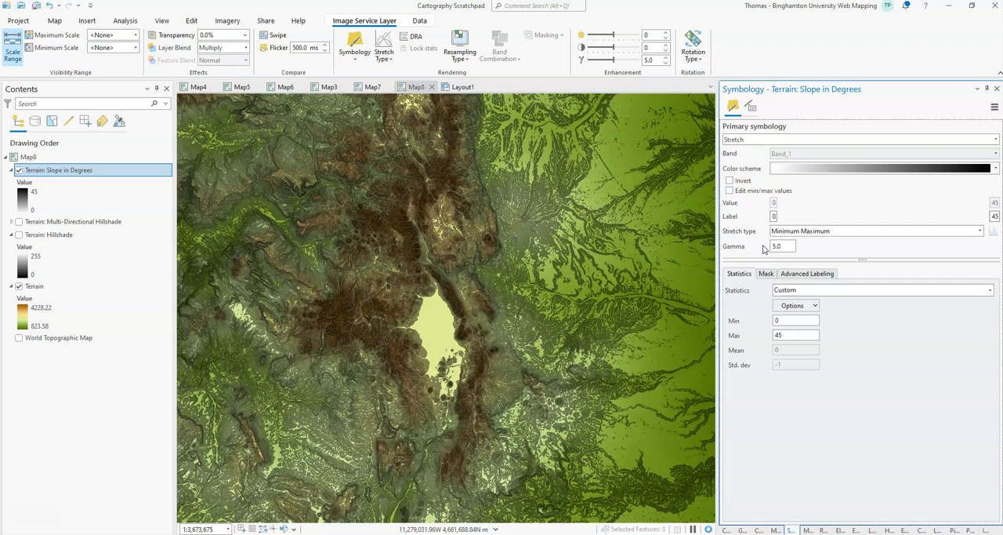
drag(789, 246, 761, 246)
text(2)
key(Return)
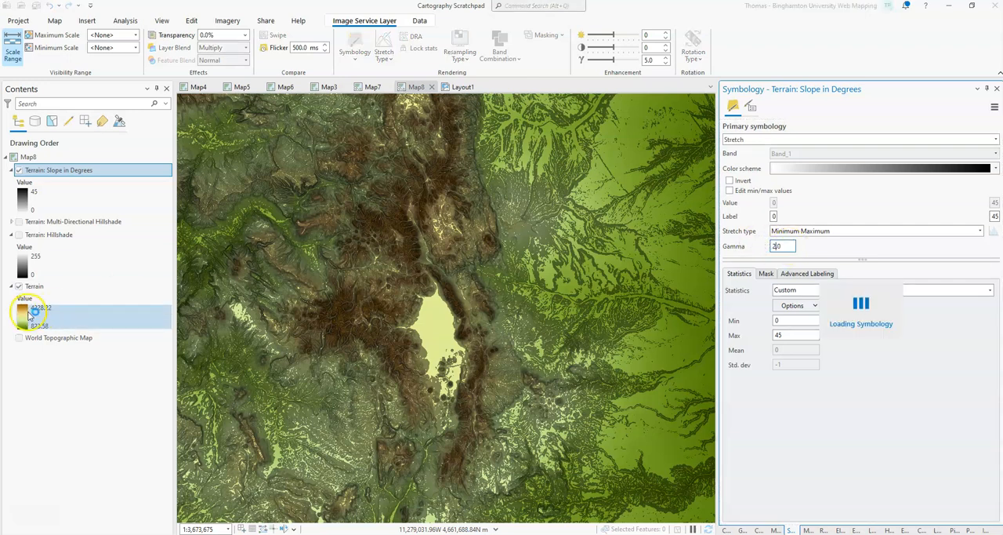
click(20, 290)
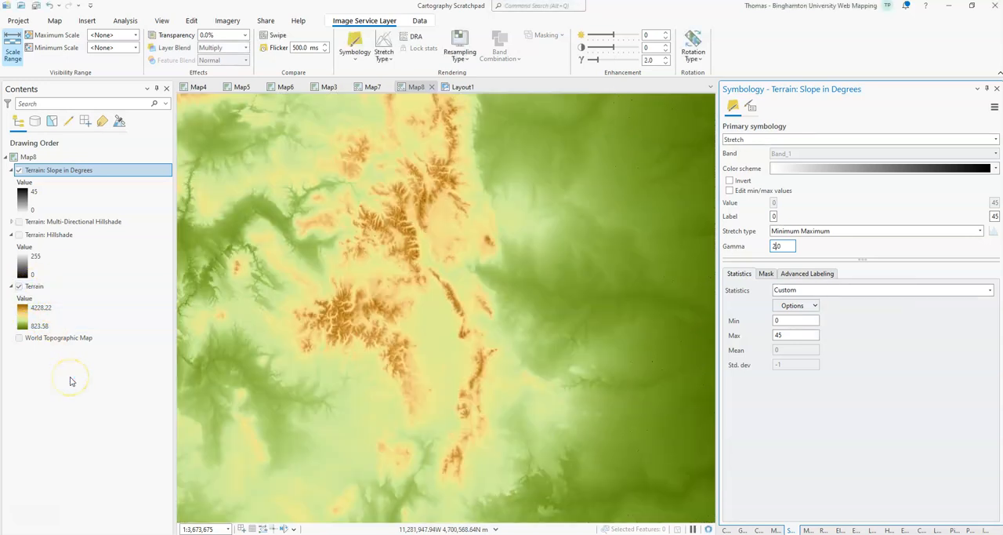
Step: Try Custom statistics on the Terrain layer's symbology, and switch the layer back to DRA
click(47, 288)
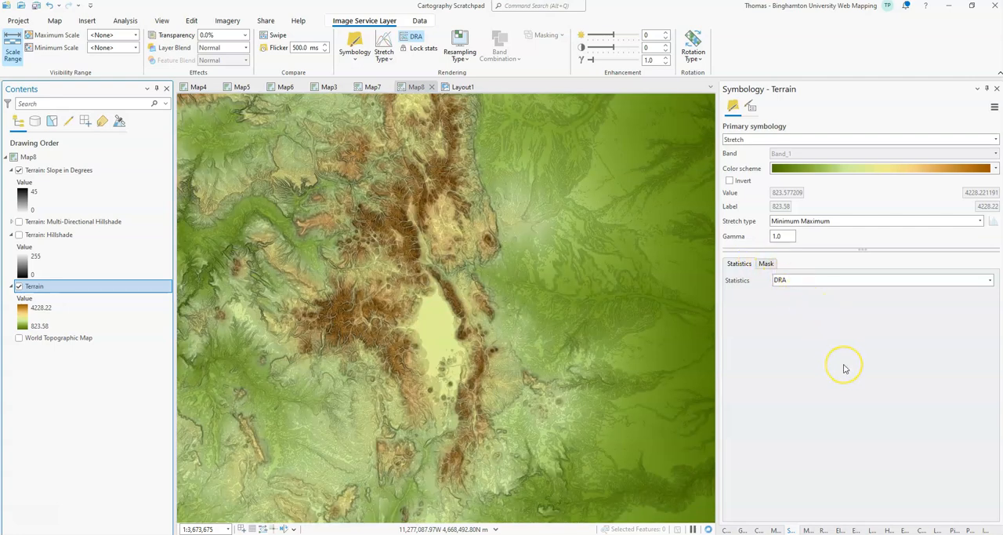
click(806, 283)
click(807, 357)
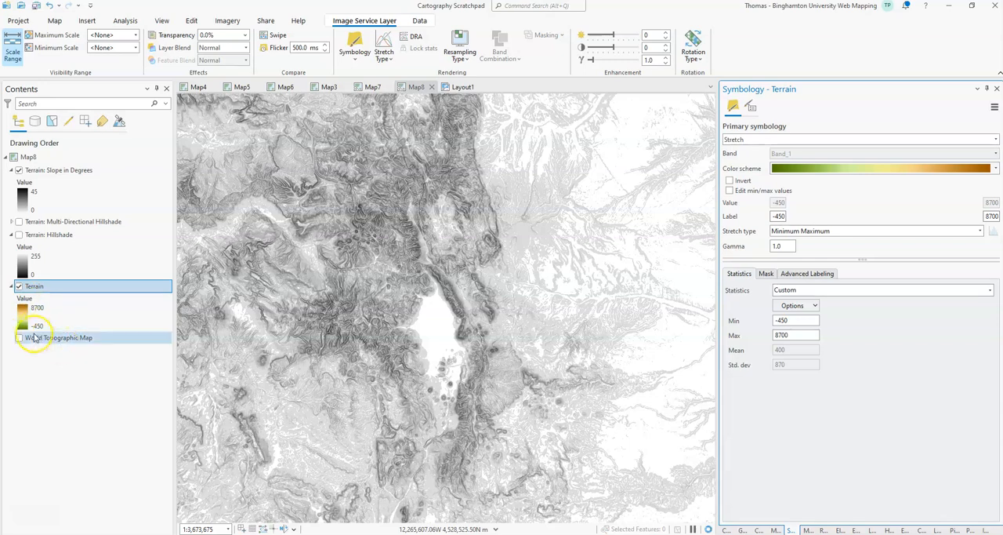
click(34, 312)
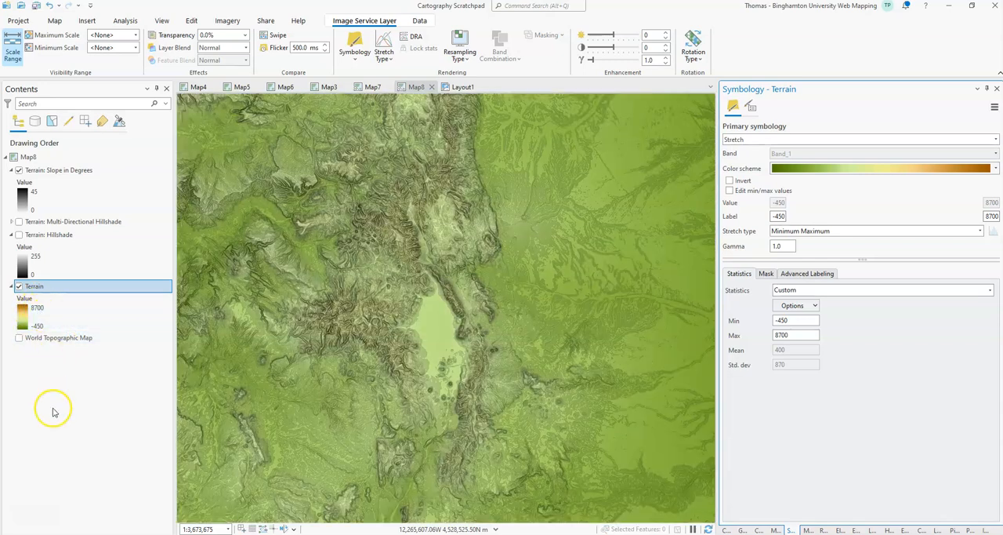
click(800, 290)
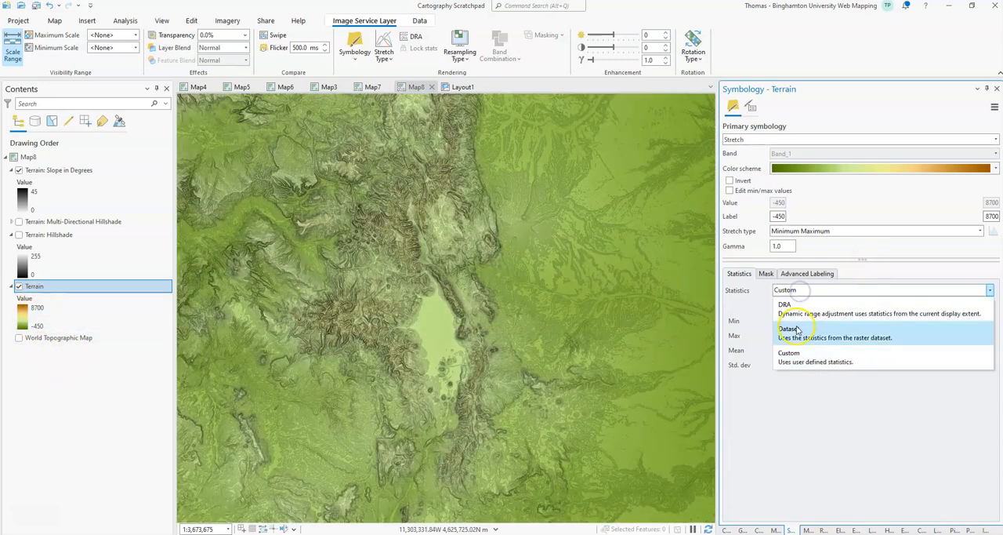
click(793, 305)
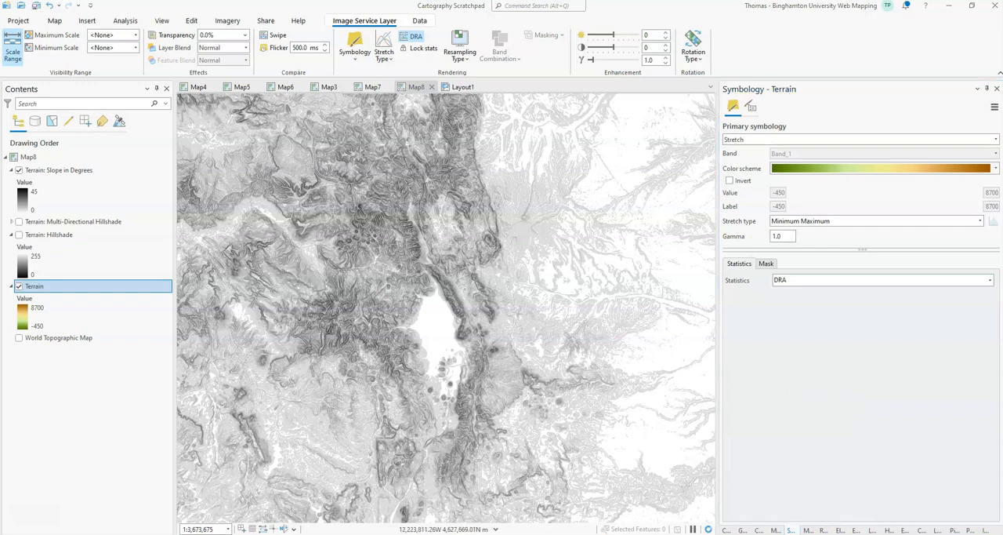
Step: Switch to the browser to read the Esri Community thread on legend raster values not honouring DRA, and return to ArcGIS Pro
drag(474, 132, 387, 105)
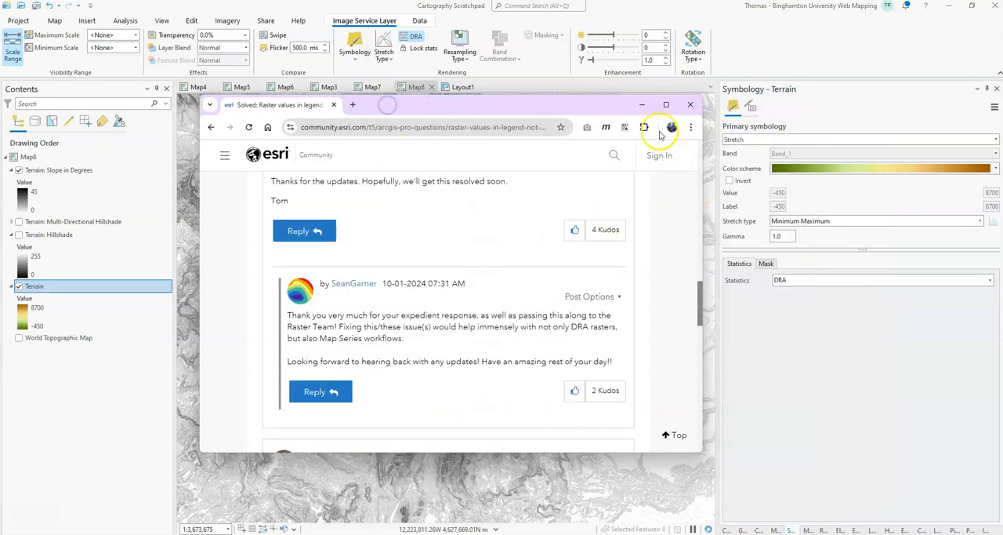
click(666, 105)
scroll(448, 337, up, 5)
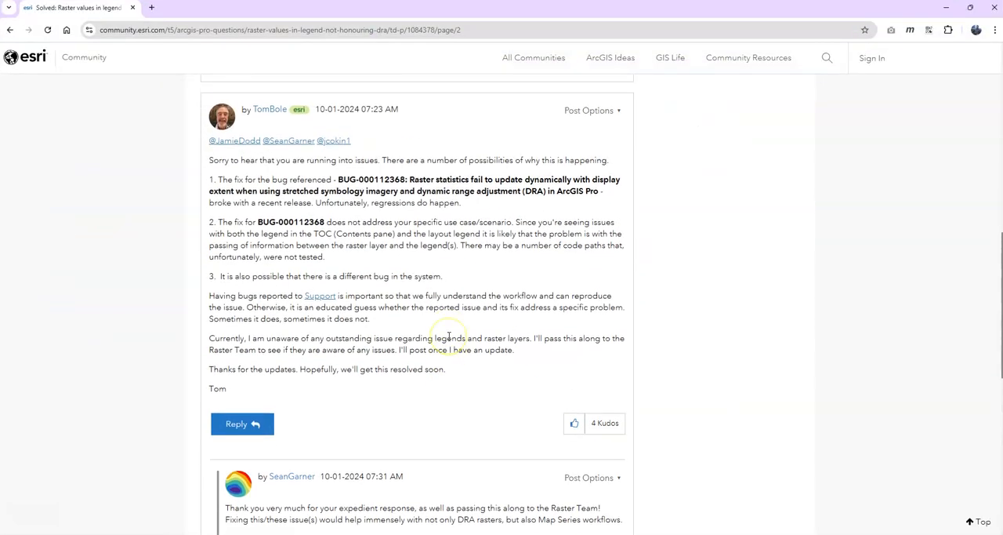
key(alt+Tab)
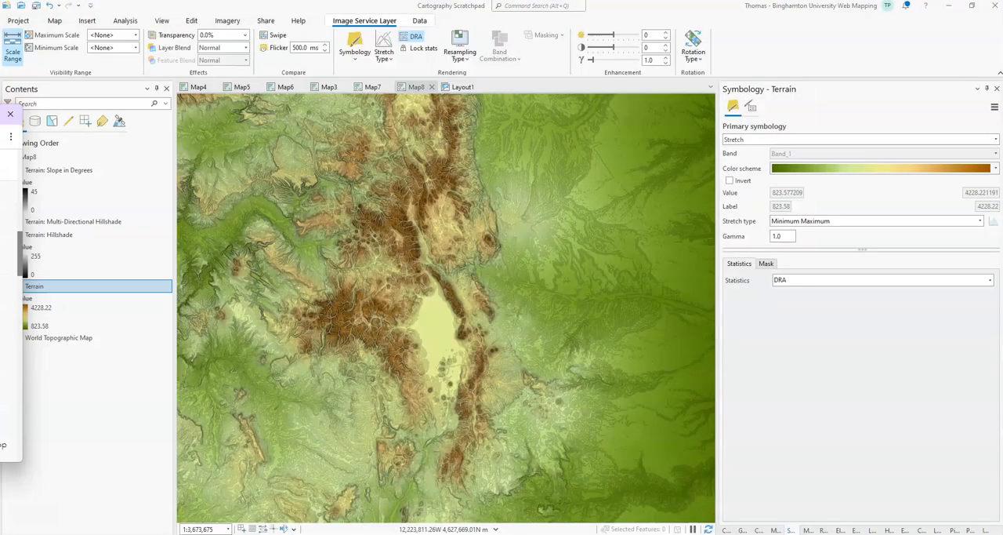
Step: Open Layout1 and insert a legend for the Terrain layer over the eastern part of the map frame
click(451, 91)
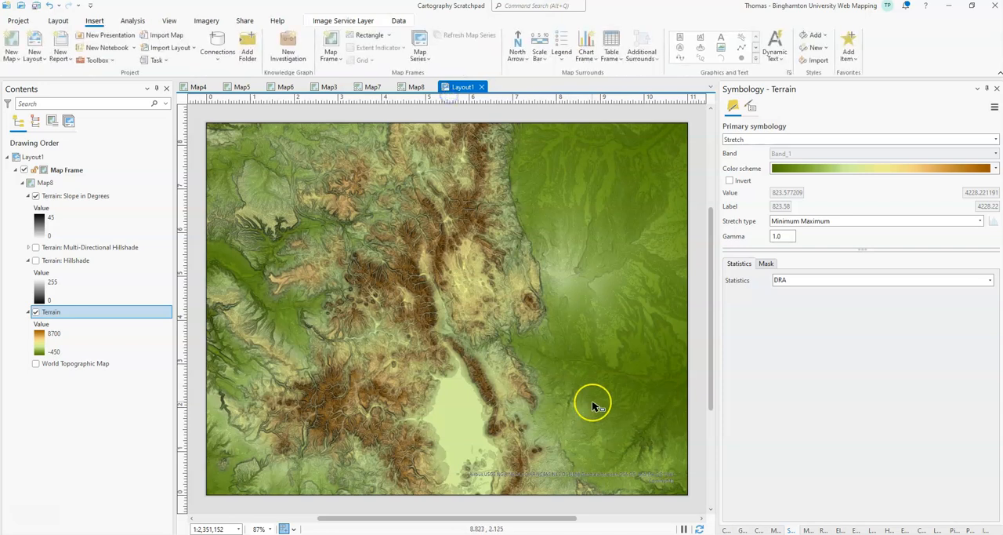
click(562, 48)
click(476, 108)
drag(571, 309, 652, 403)
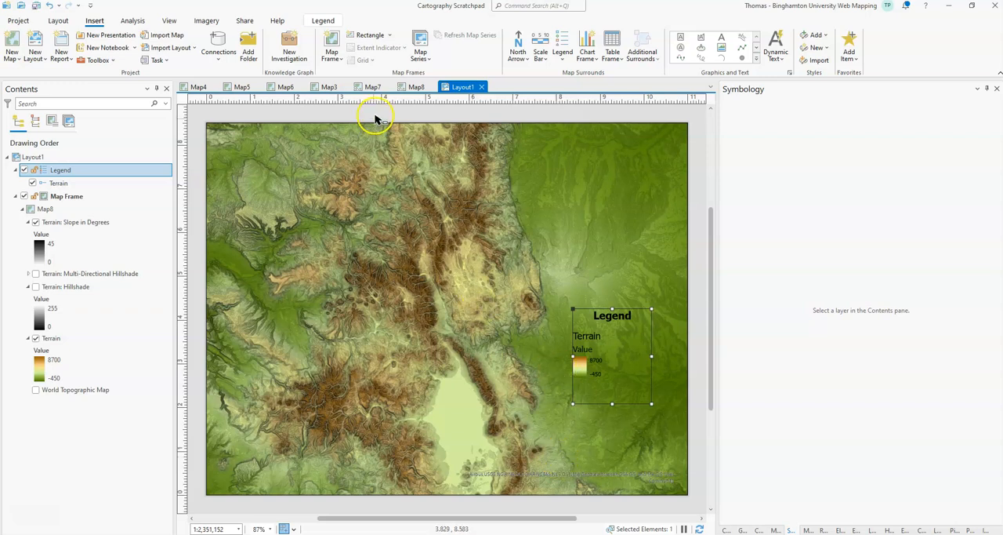
Step: Return to Map8 and capture the Terrain layer's legend values in Snipping Tool for reference
click(416, 87)
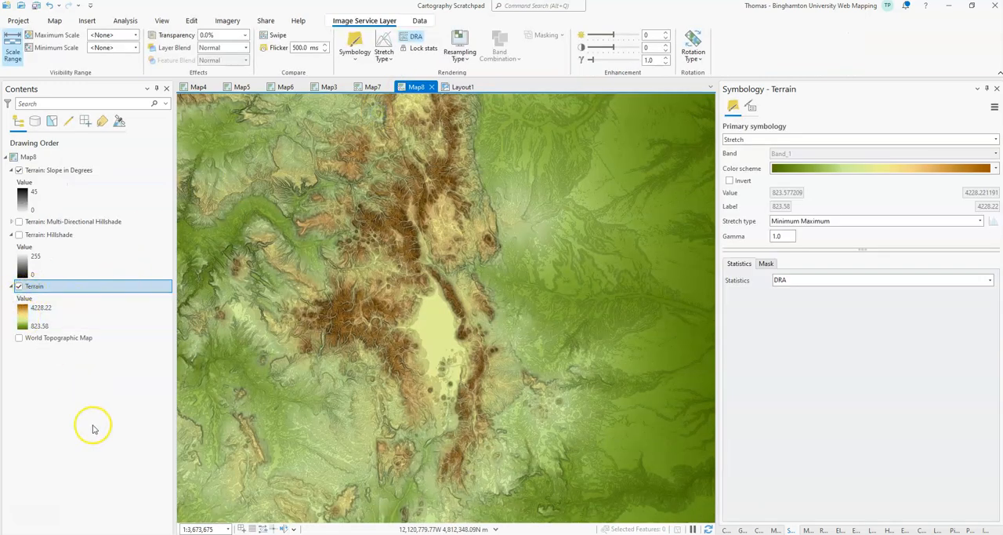
click(878, 222)
click(876, 220)
click(829, 280)
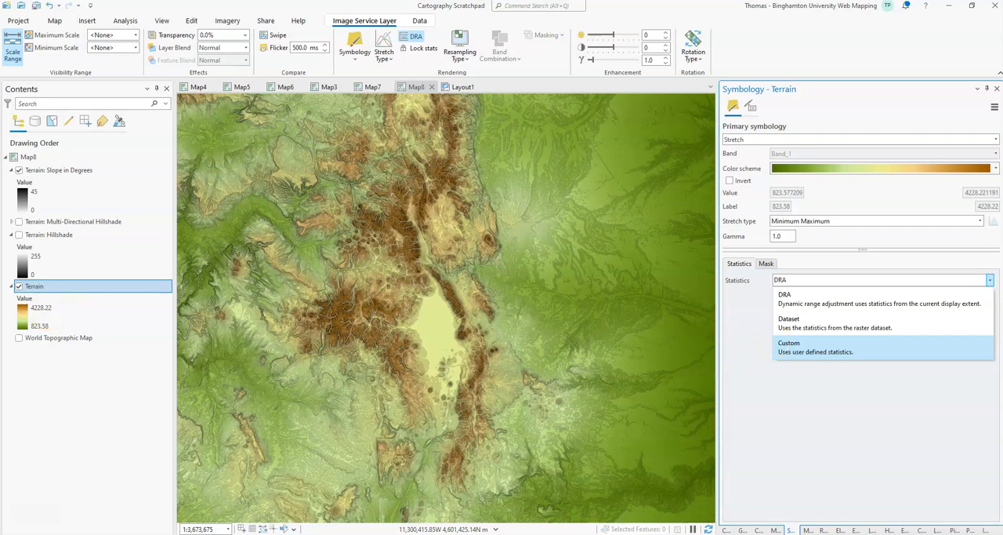
click(359, 55)
drag(9, 273, 158, 377)
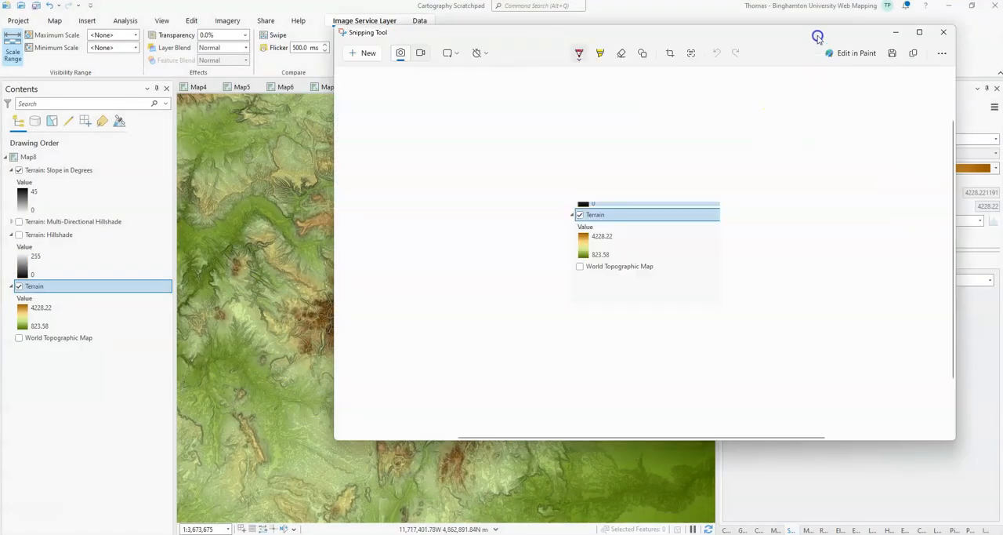
drag(817, 36, 553, 44)
Step: Set the Terrain layer's statistics to Custom with a minimum of 825 and a maximum of 4225, and check the legend in Layout1
click(781, 280)
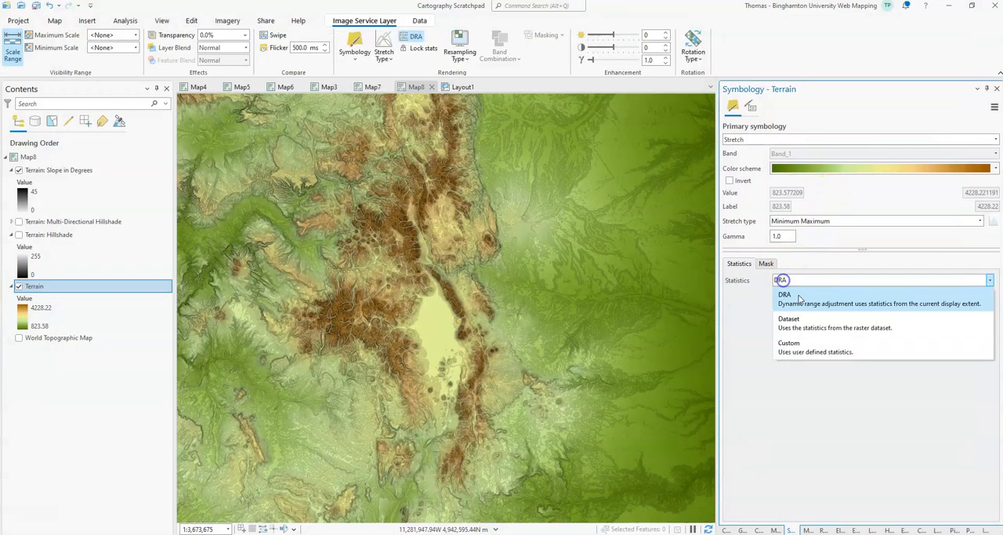
click(788, 347)
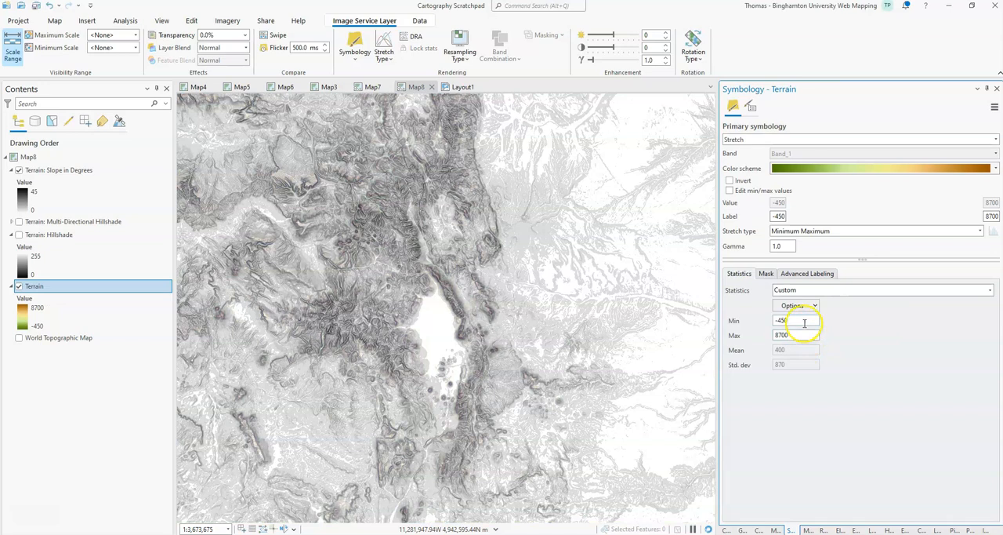
drag(805, 323, 768, 320)
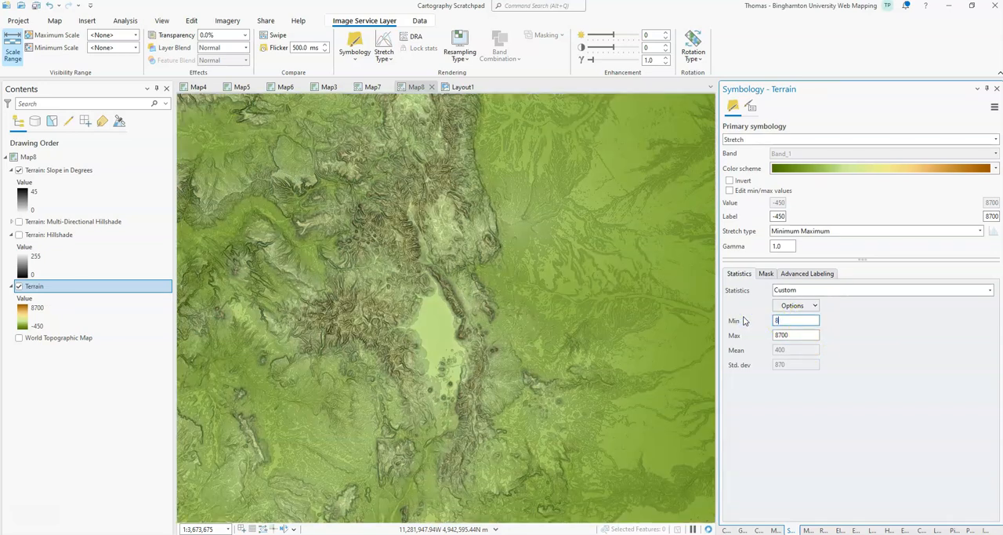
key(Tab)
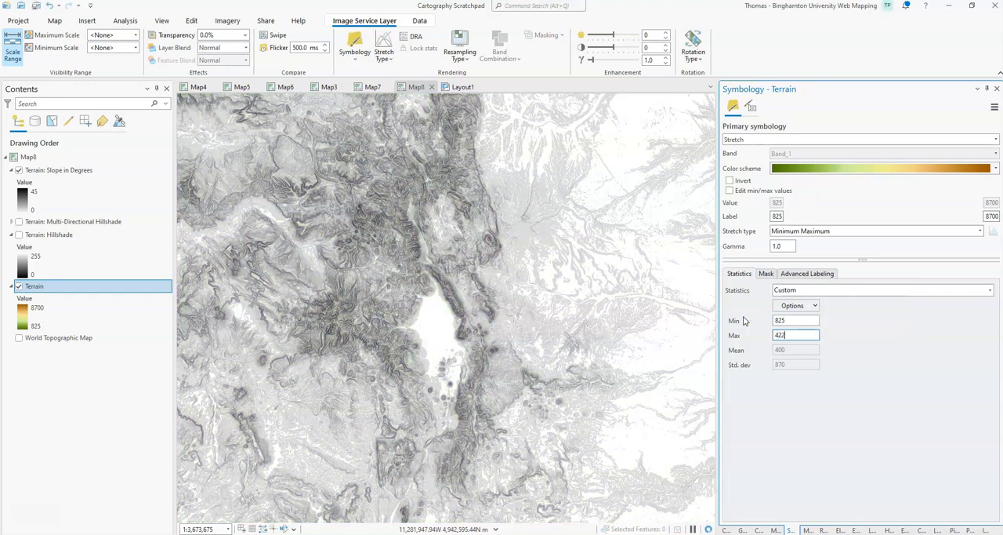
key(Tab)
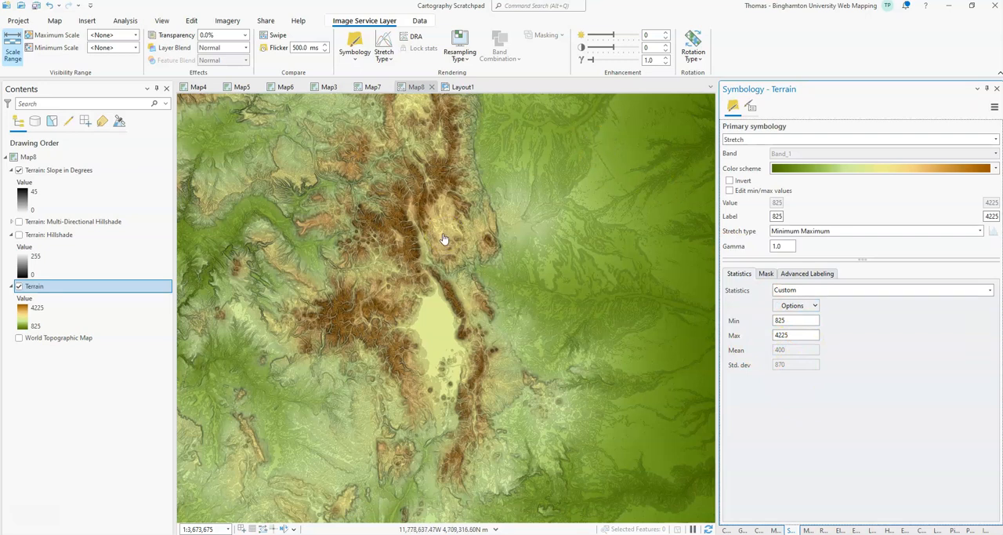
click(454, 88)
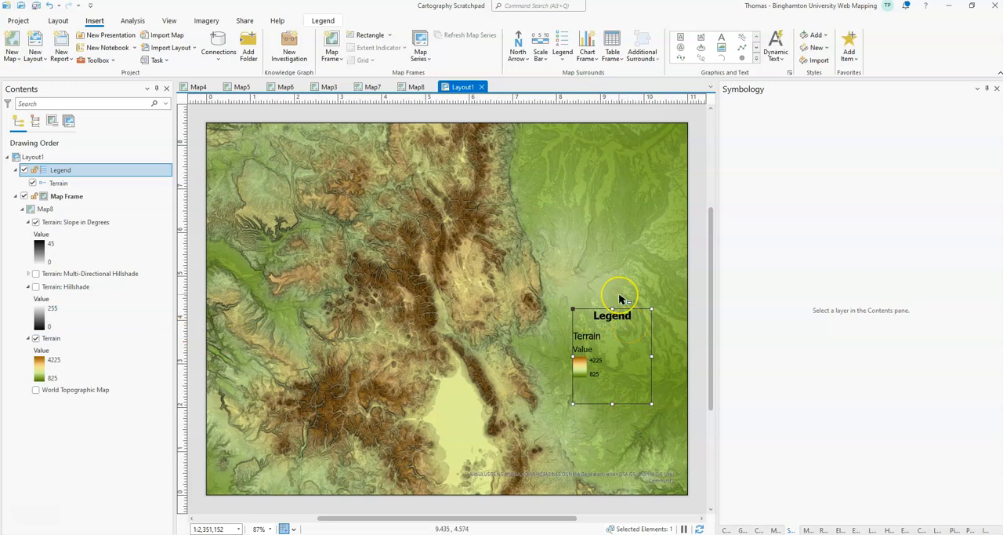
Step: In Map8, hide Terrain: Slope in Degrees, show the Hillshade and Multi-Directional Hillshade layers, and view the result in Layout1
click(416, 87)
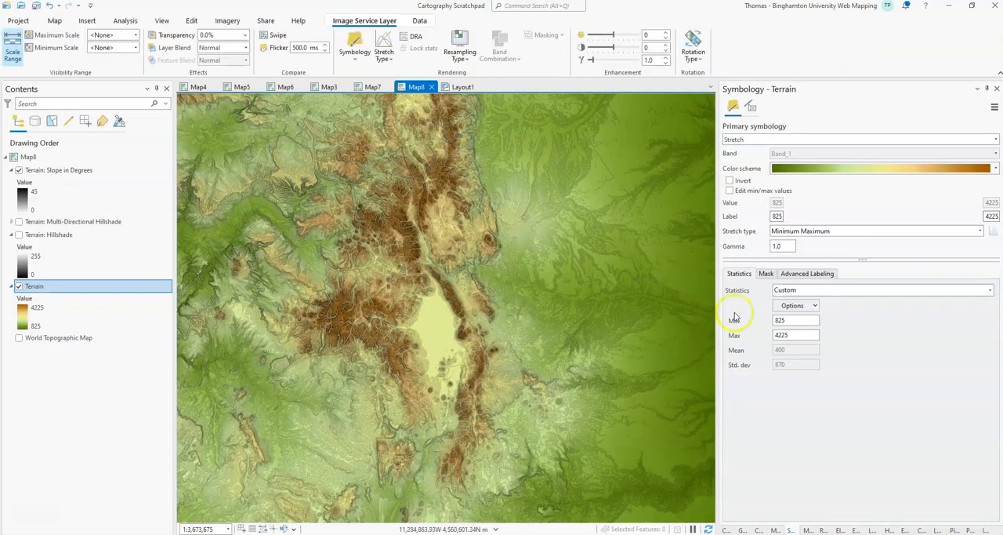
click(19, 170)
click(19, 234)
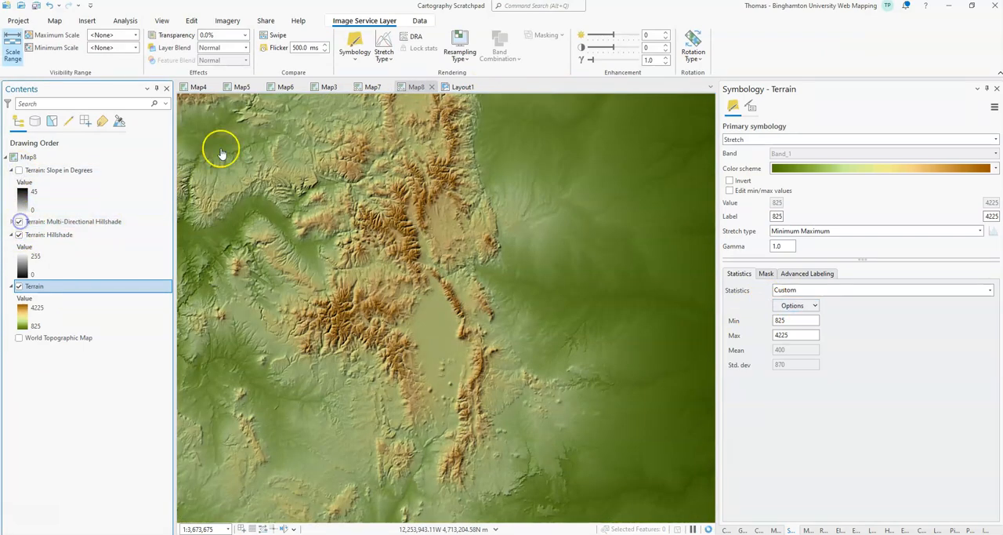
click(459, 87)
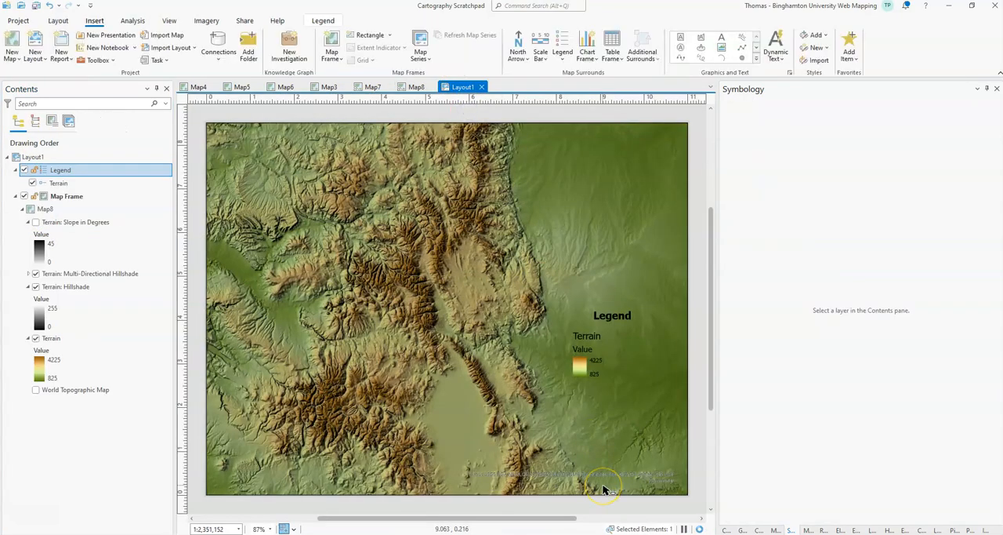